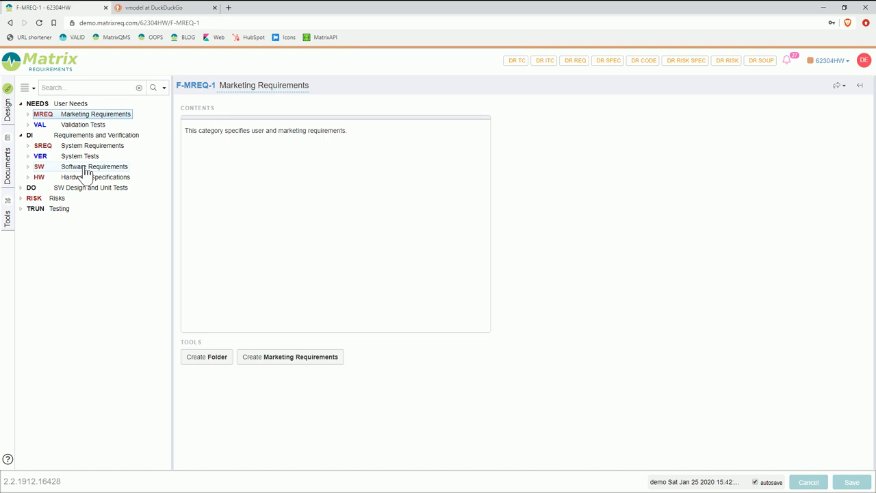
Open marketing requirement MREQ-1, assign the Normal Patient persona as its stakeholder, and save the item
click(28, 114)
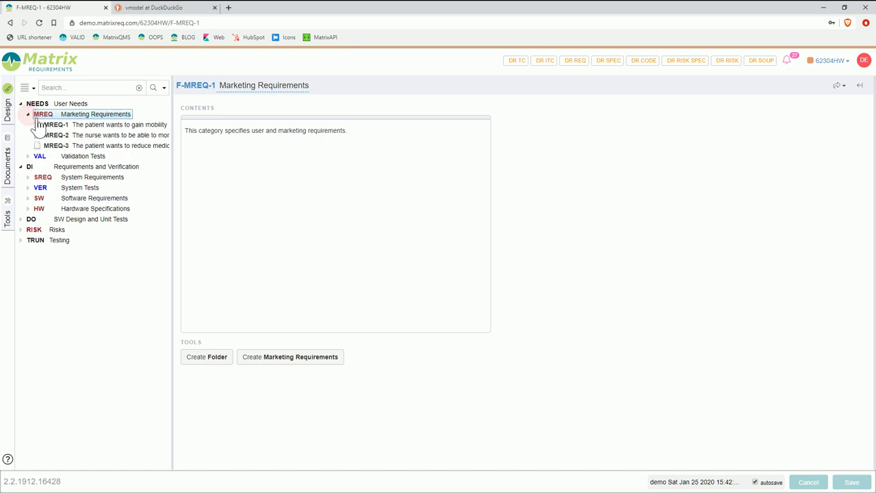
click(87, 129)
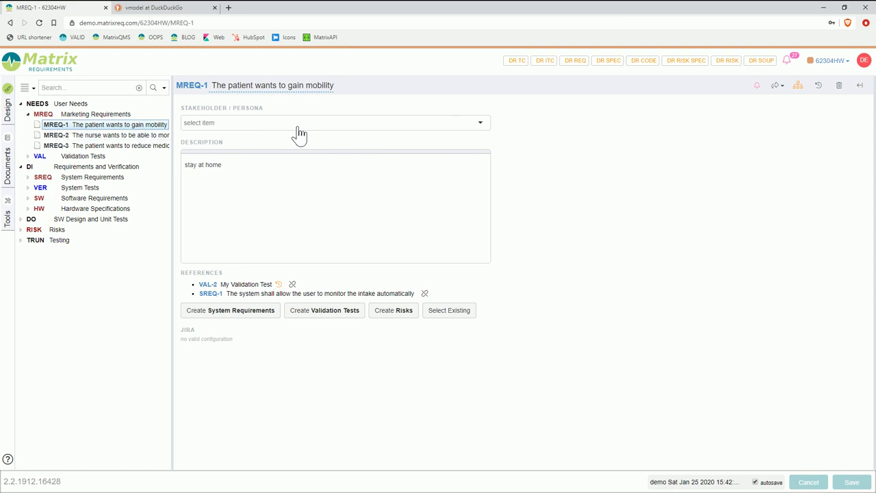
click(319, 124)
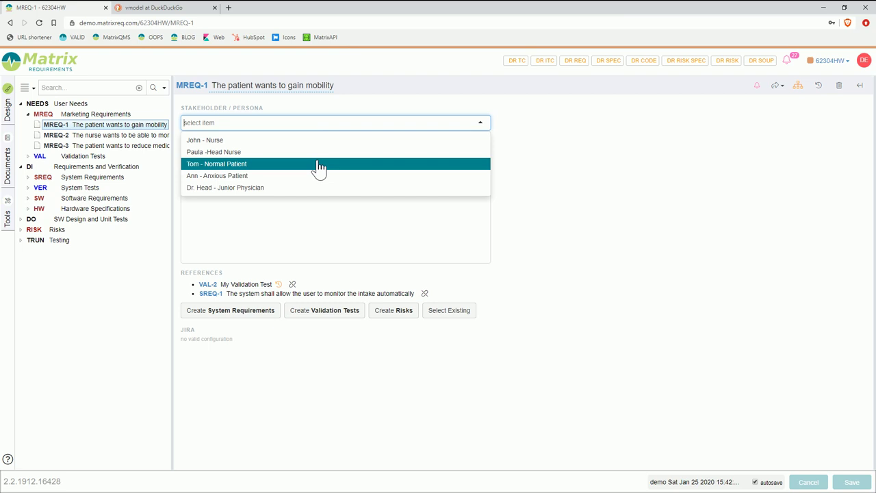
click(319, 166)
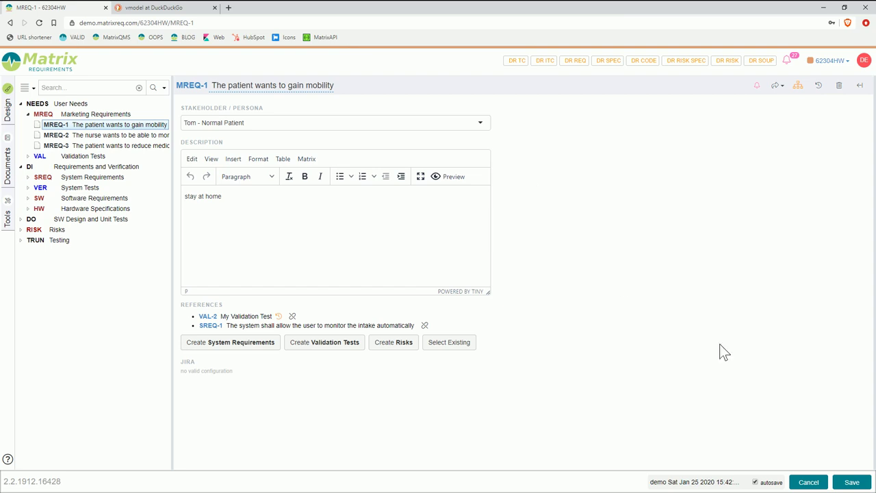
click(852, 482)
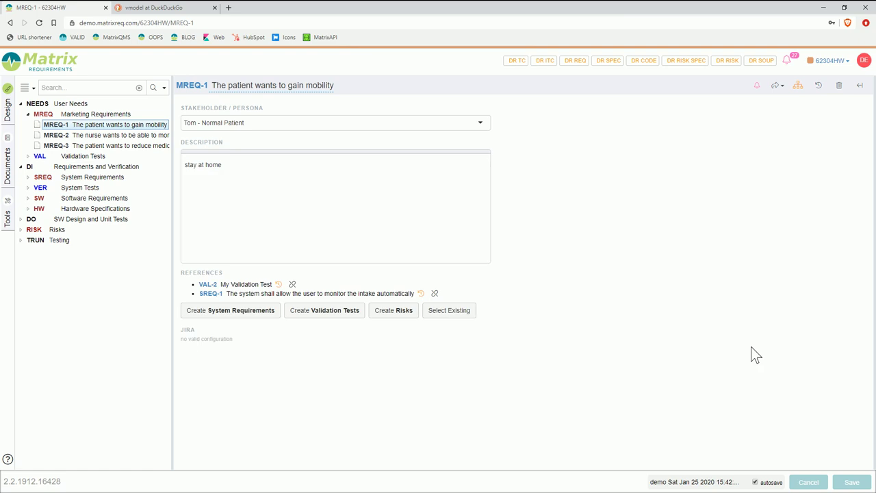
Review the history of MREQ-1, comparing revisions 1, 3 and 4 and checking the comment of revision 4
click(818, 85)
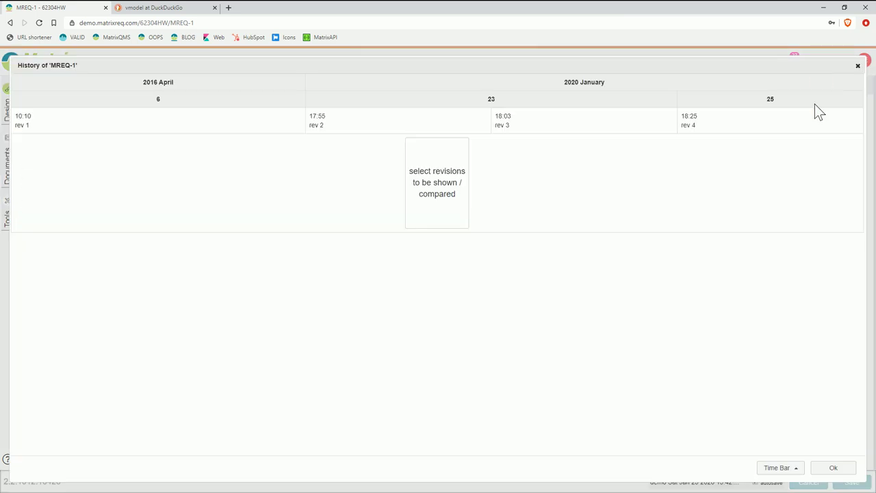
click(735, 127)
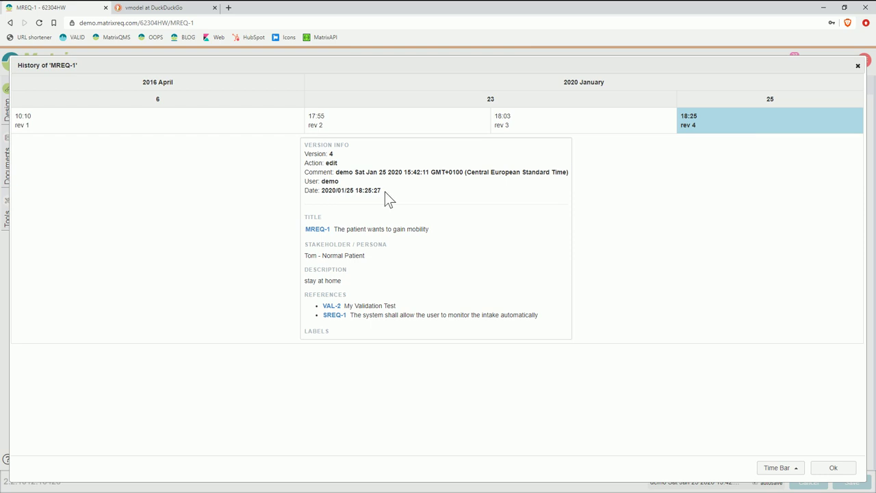
drag(337, 172, 559, 180)
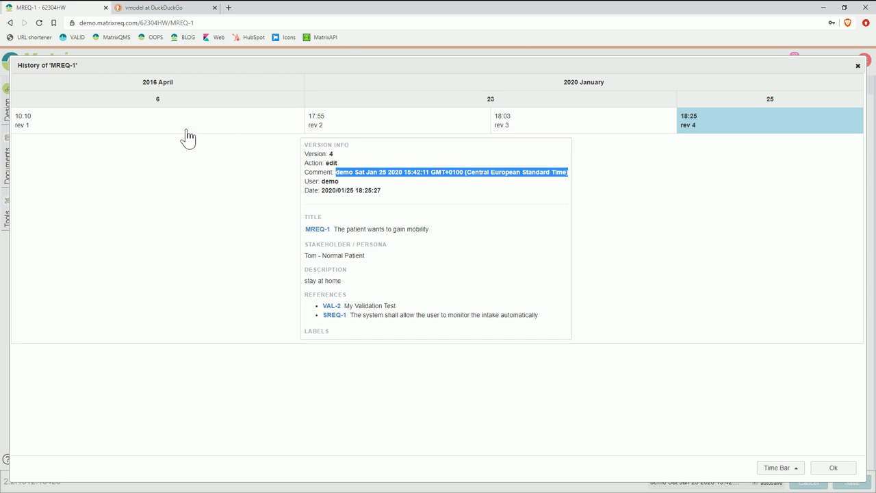
click(164, 128)
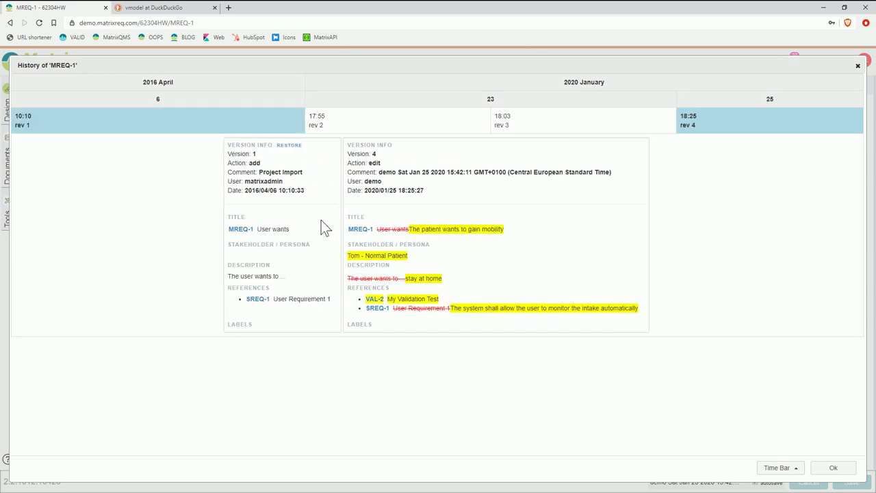
click(547, 128)
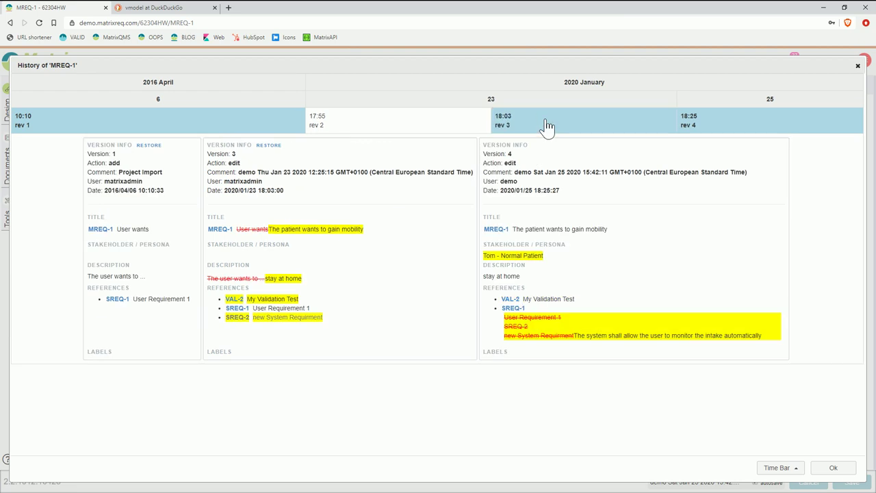
click(857, 68)
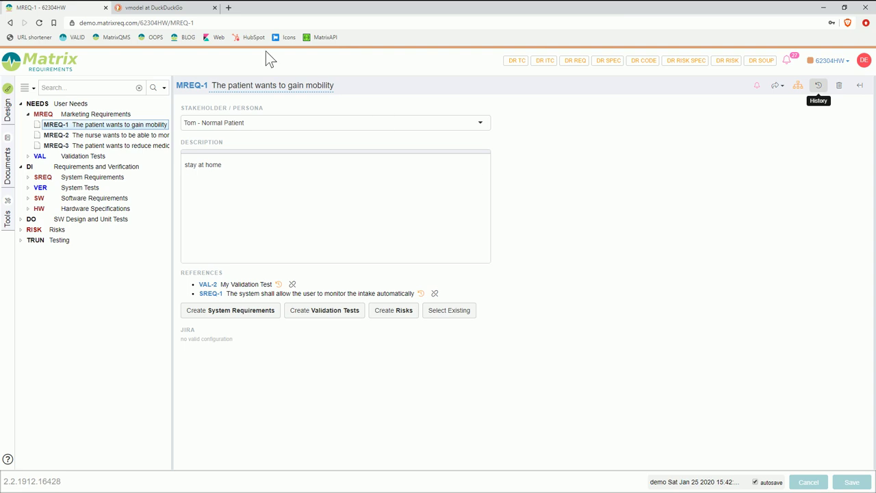
Look at the V-model diagrams in the DuckDuckGo image results and return to MREQ-1 in Matrix Requirements
click(158, 8)
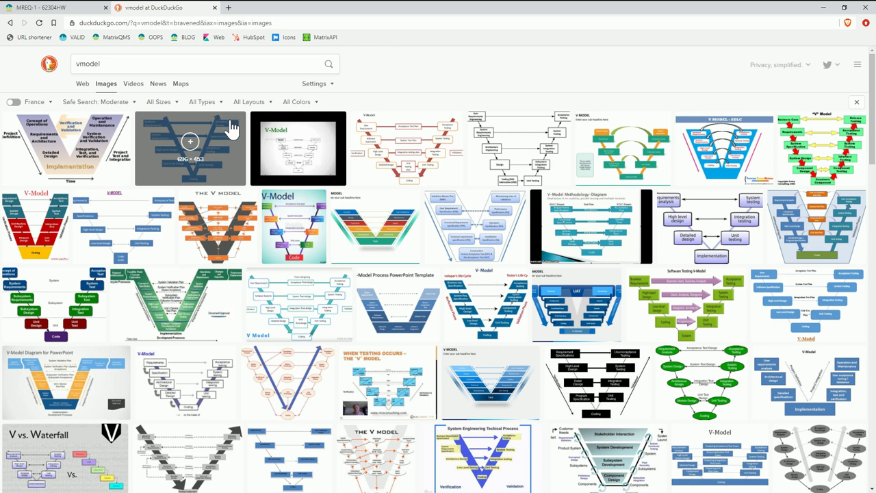
click(54, 9)
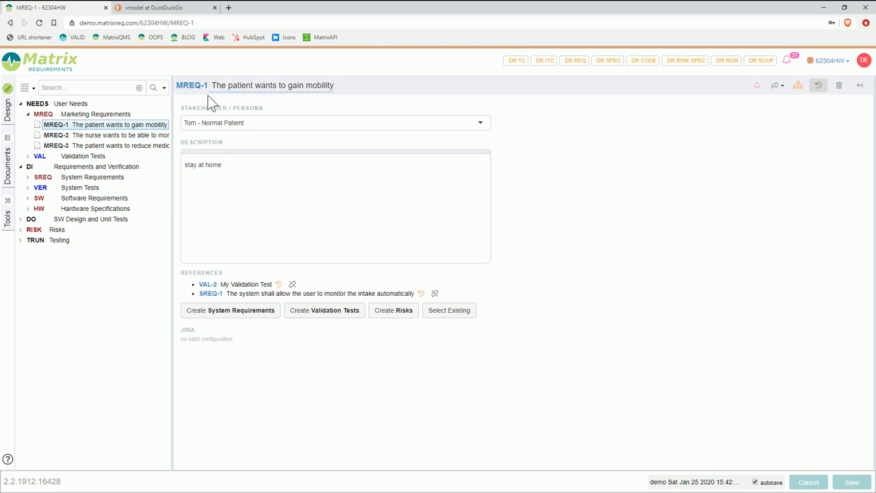
In the linked validation test VAL-2, add the test step "User Logs into system" with expected outcome "User sees welcome screen"
click(208, 285)
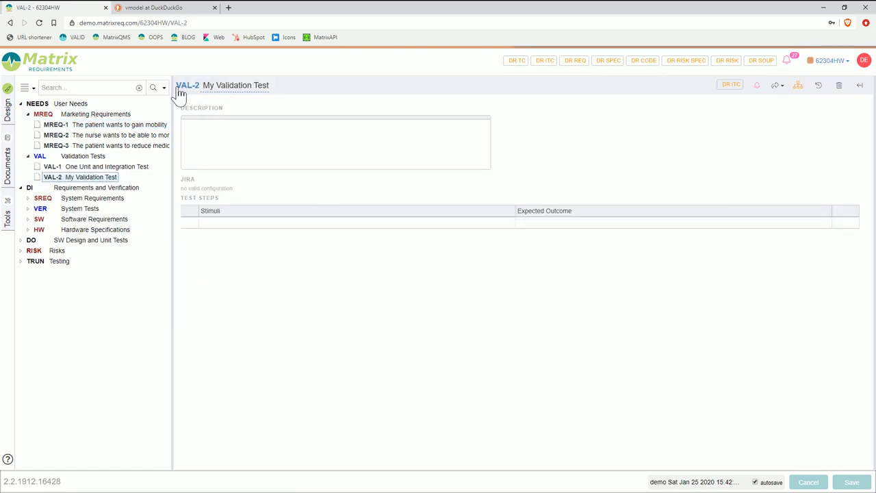
click(258, 145)
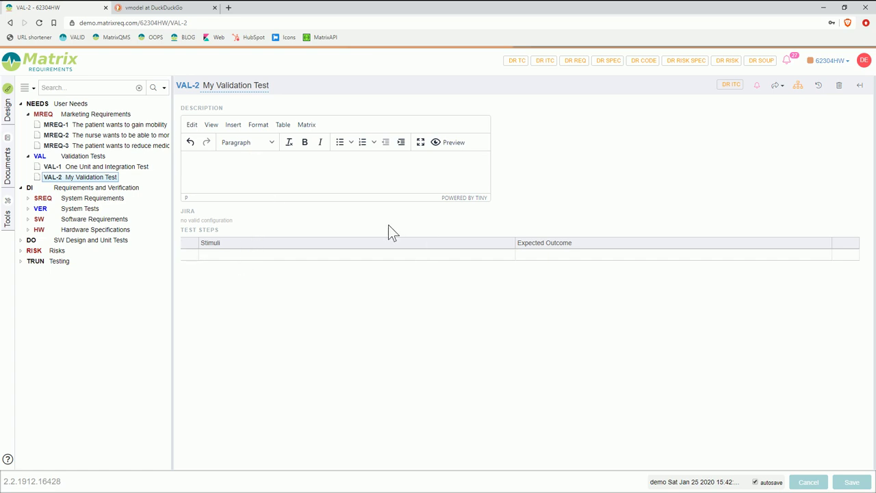
click(317, 254)
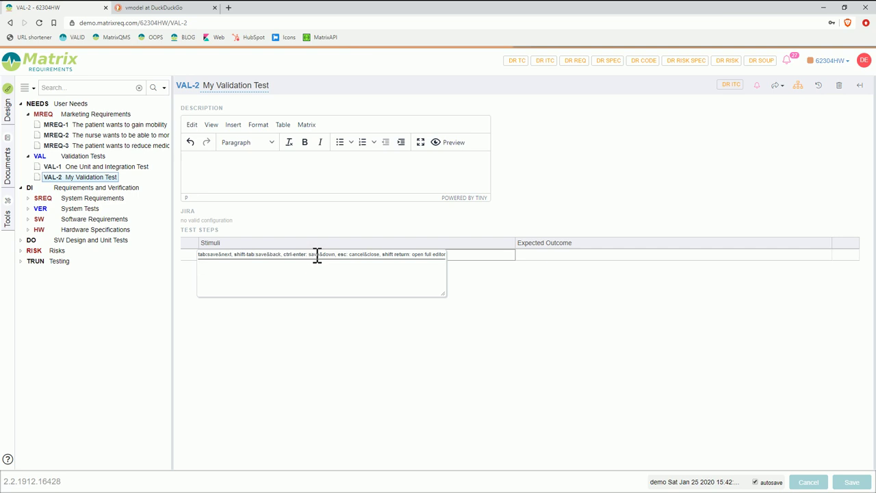
text(User Log)
text(s o)
text( into sys)
text(tem)
key(Tab)
text(Use)
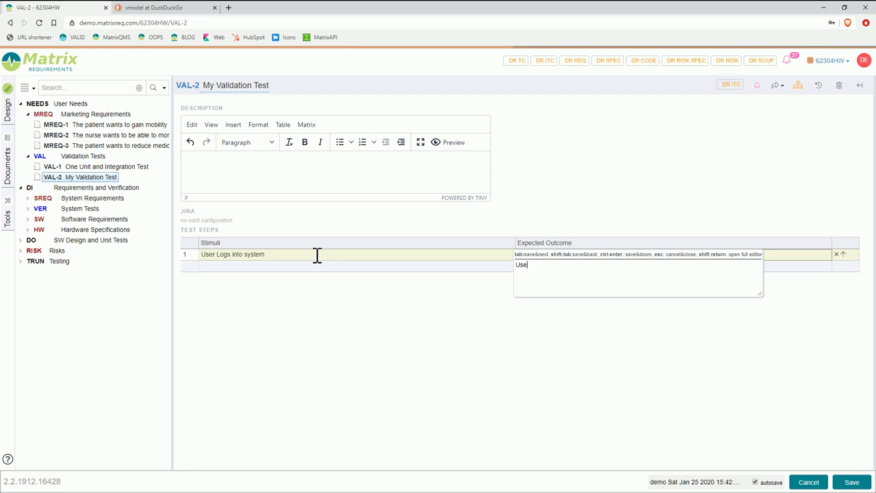
text(r sees welcome screen)
key(Tab)
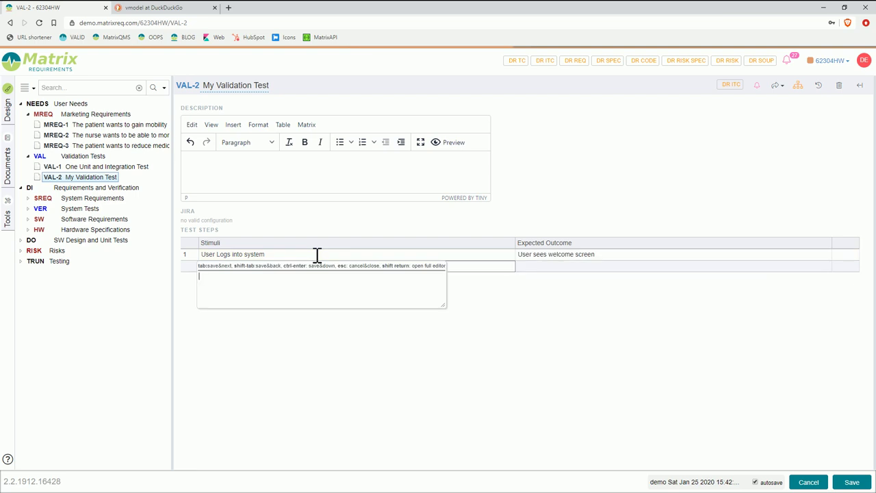
Add a second test step "User navigates to page xyz" with expected outcome "Page xyz is displayed" and save VAL-2
text(User navigates to page xyz)
key(Tab)
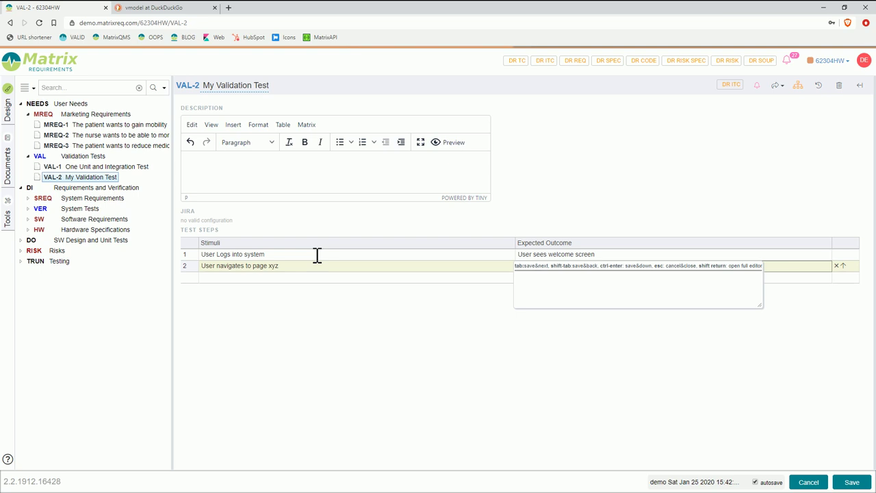
text(Page xyz is displayed)
key(Tab)
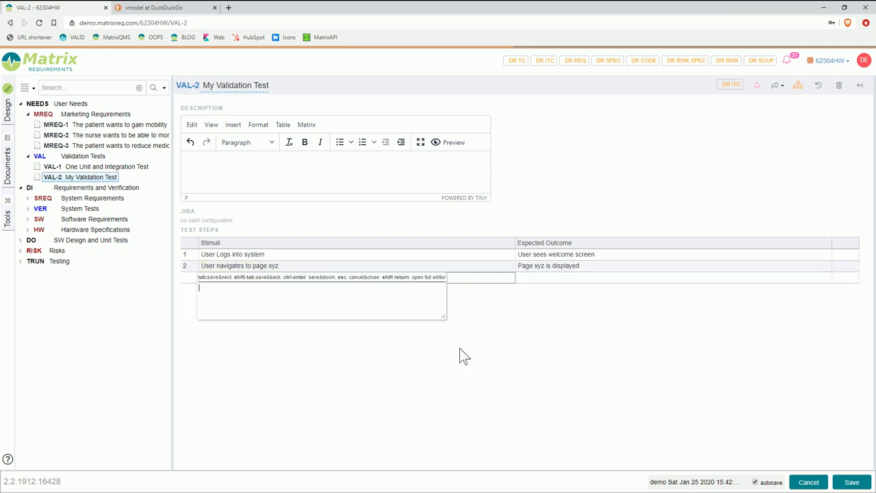
click(530, 334)
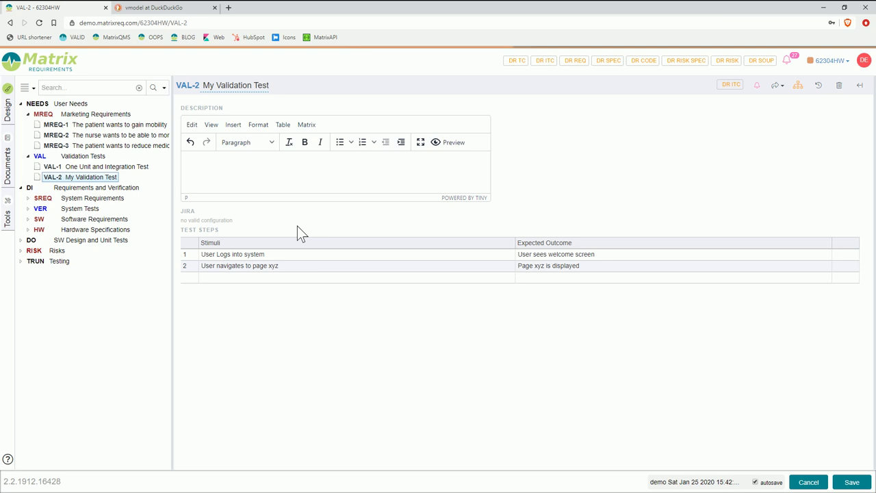
click(852, 483)
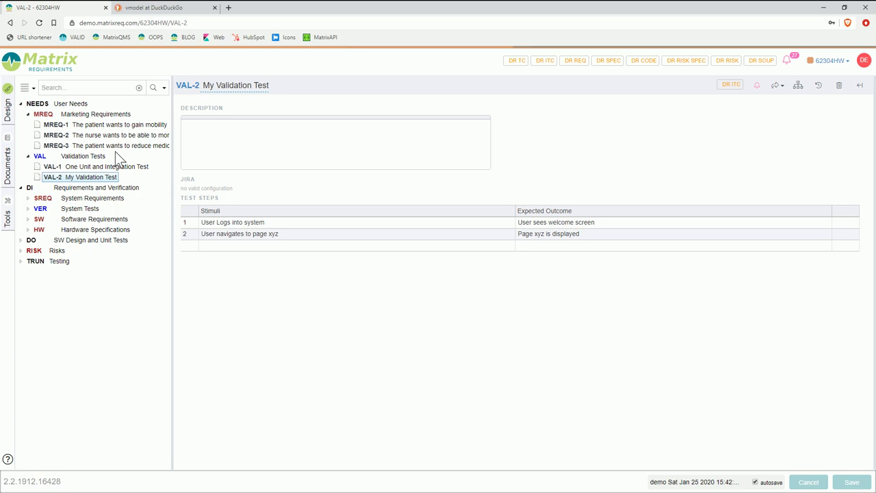
Return to MREQ-1 and examine its reference tree of linked items
click(93, 124)
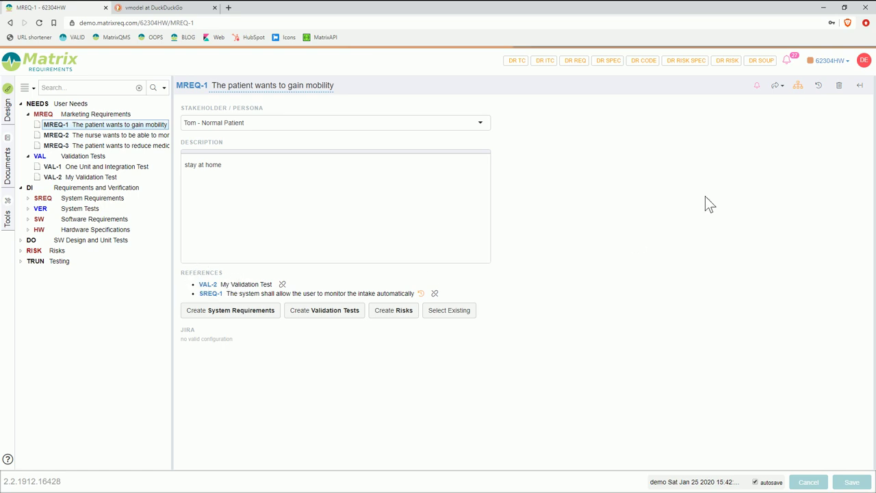
click(798, 88)
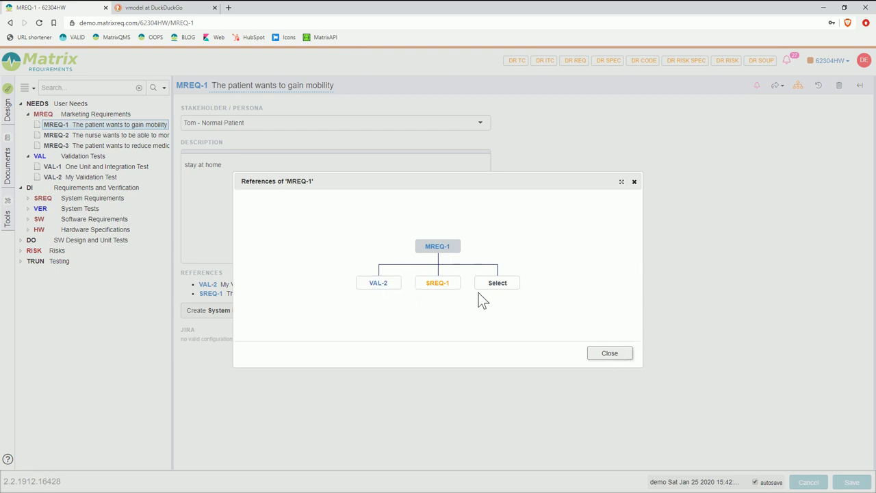
click(609, 361)
Make the description text "stay at home" of MREQ-1 bold and place the cursor on a new line below it
click(283, 227)
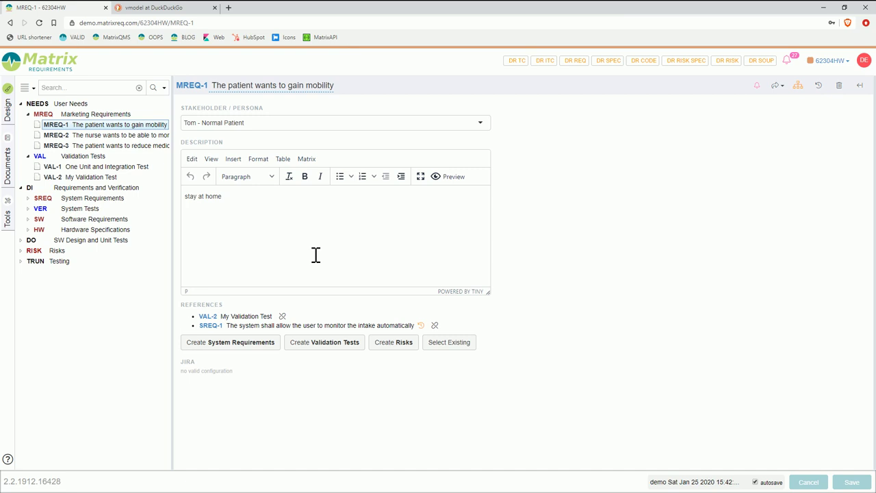
key(ctrl+shift+Left)
key(ctrl+shift+Left)
key(ctrl+shift+Left)
click(304, 179)
click(289, 212)
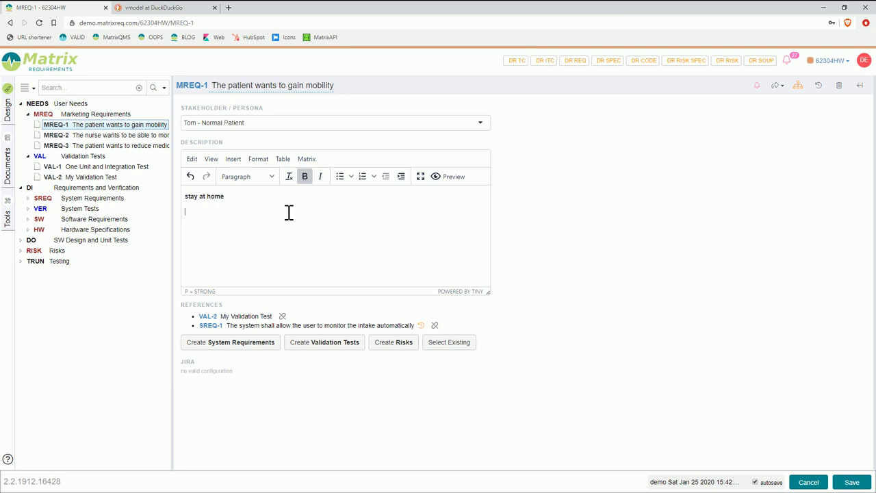
click(171, 8)
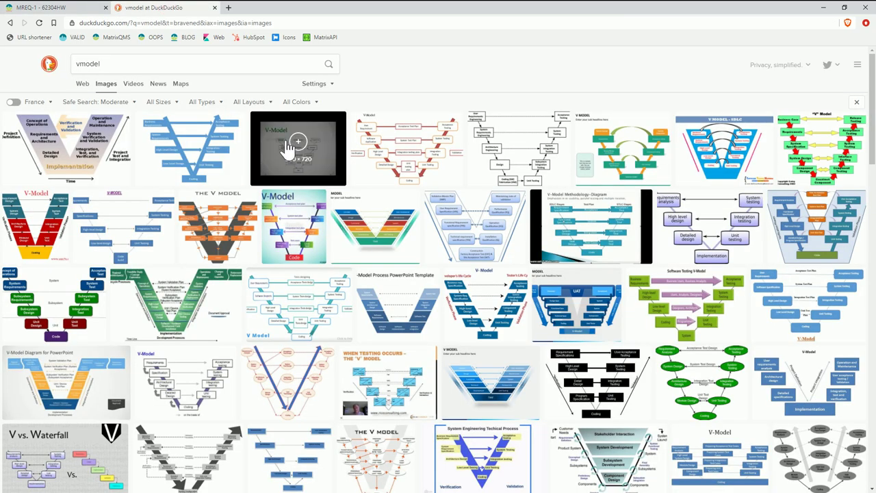
right_click(295, 216)
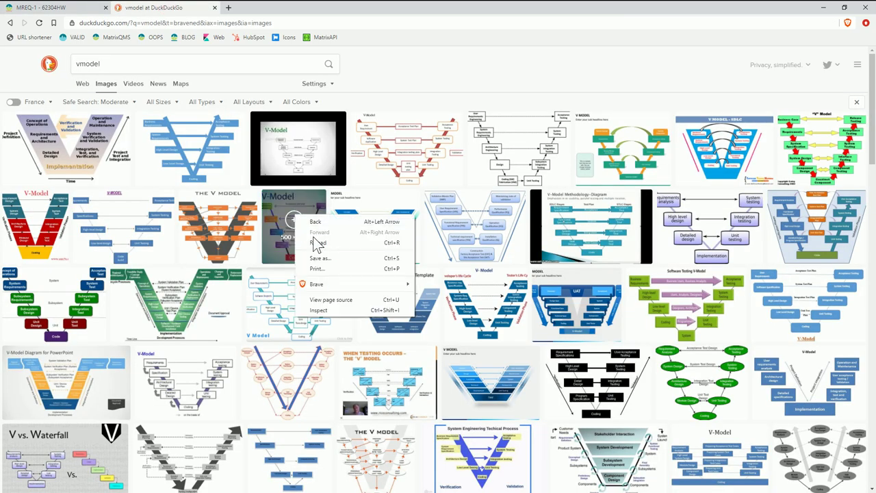
click(63, 8)
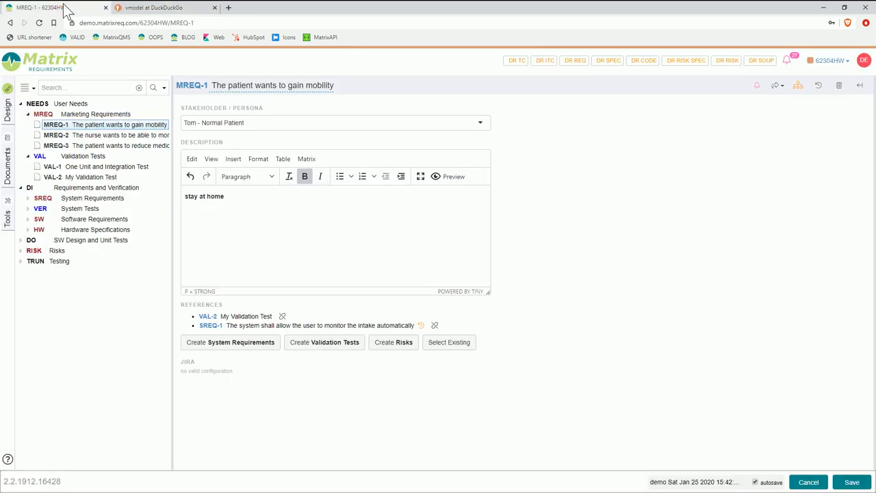
Finish editing the description of MREQ-1 and save the requirement
click(261, 254)
key(Return)
click(273, 297)
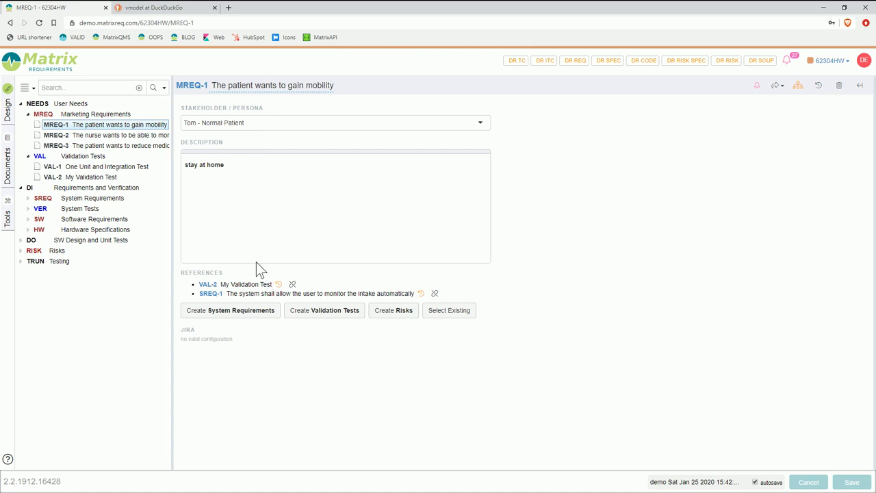
Open the linked validation test VAL-2 and apply Touch to mark it as up to date
click(211, 286)
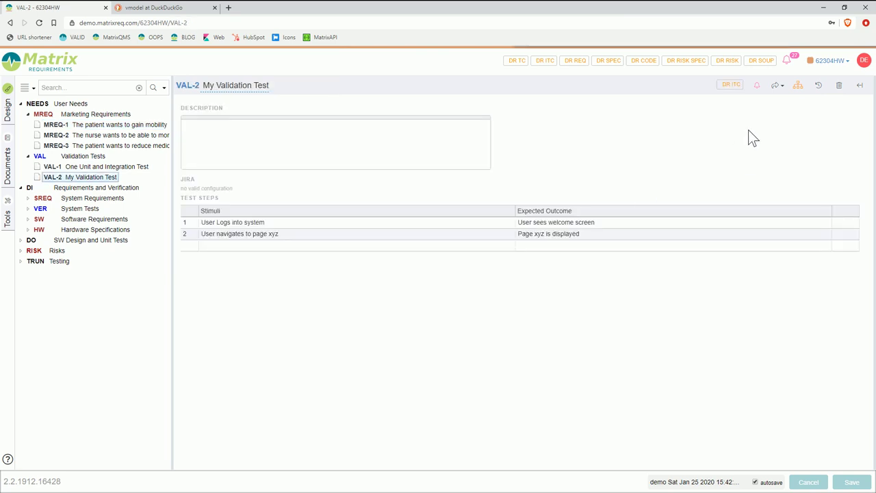
click(783, 89)
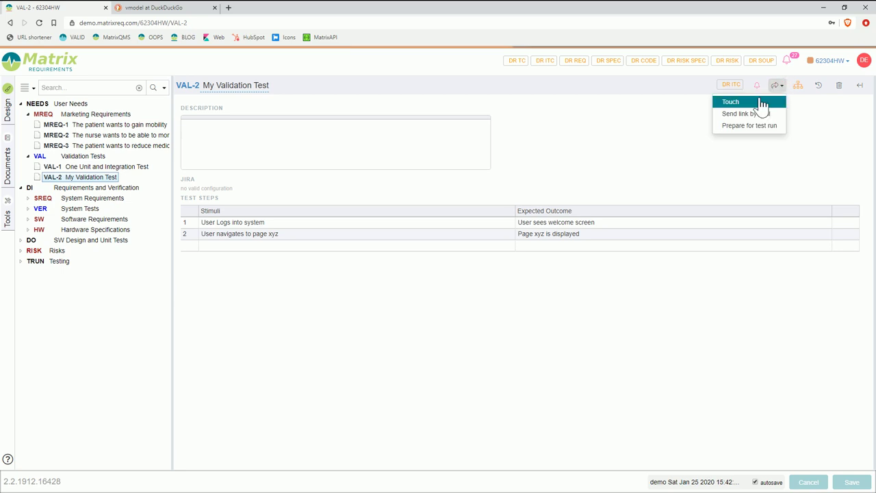
click(761, 103)
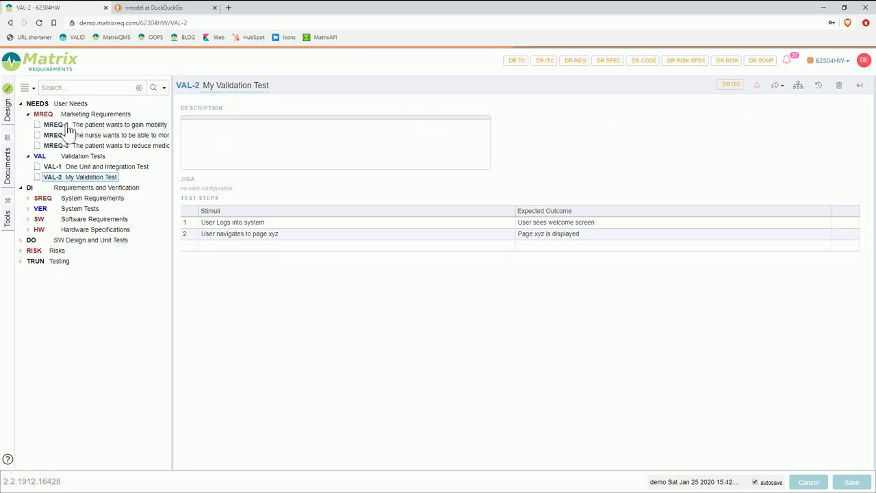
Collapse the Marketing Requirements and Validation Tests categories and switch to the V-model image results in DuckDuckGo
click(28, 113)
click(29, 126)
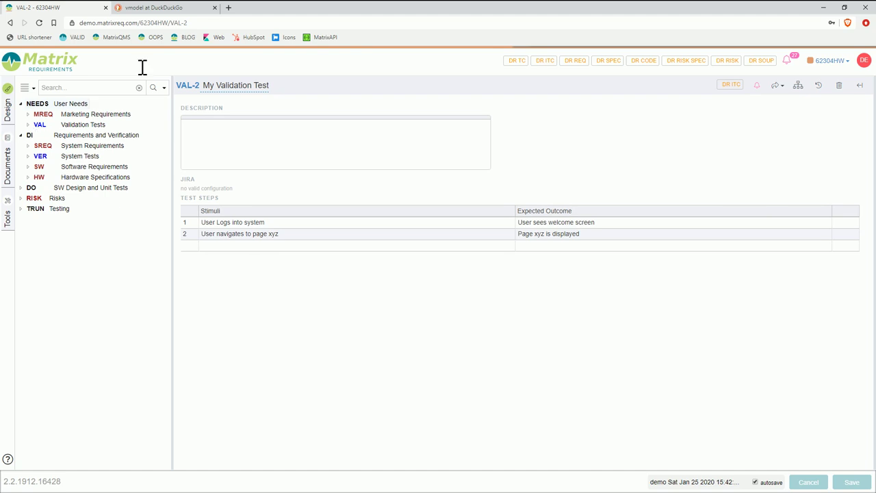
click(179, 9)
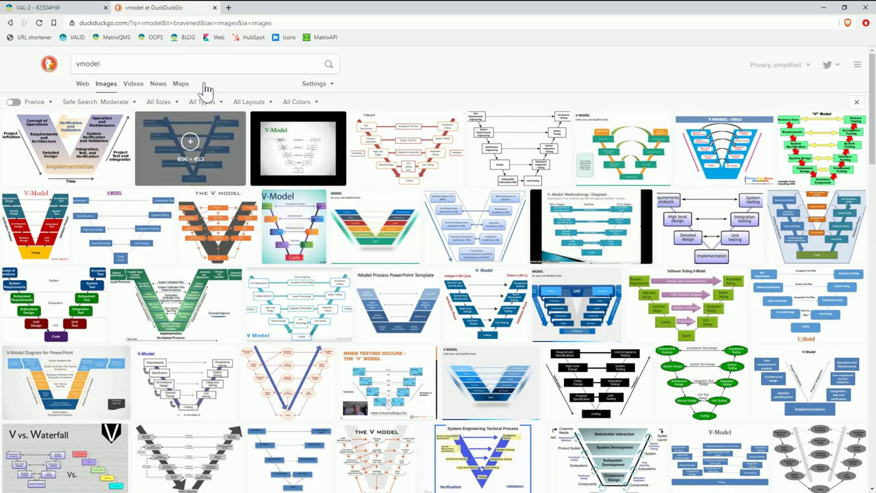
Return to the 62304HW project and review the contents of System Requirements, User Requirements, System Tests and Software Requirements in the tree
click(38, 8)
click(28, 145)
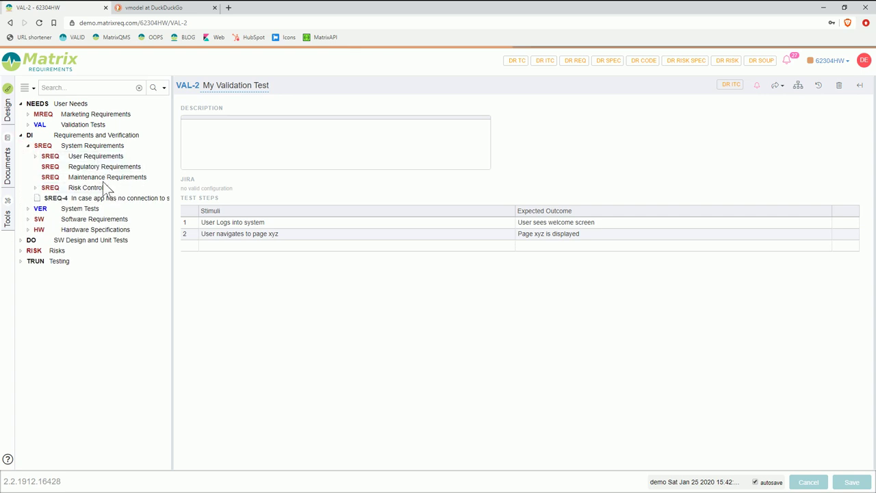
click(36, 157)
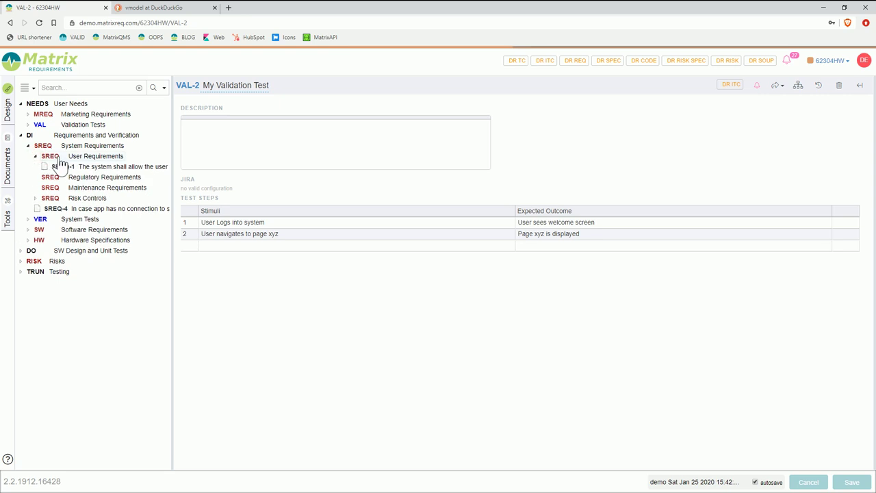
click(28, 219)
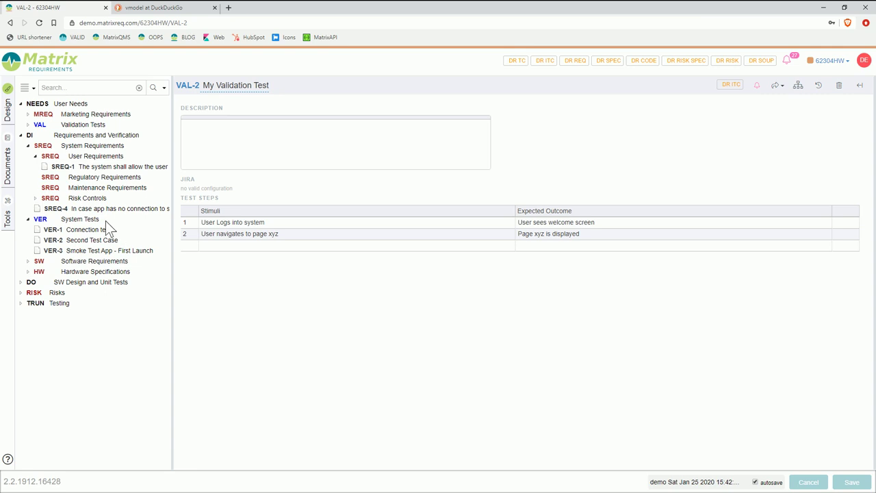
click(28, 261)
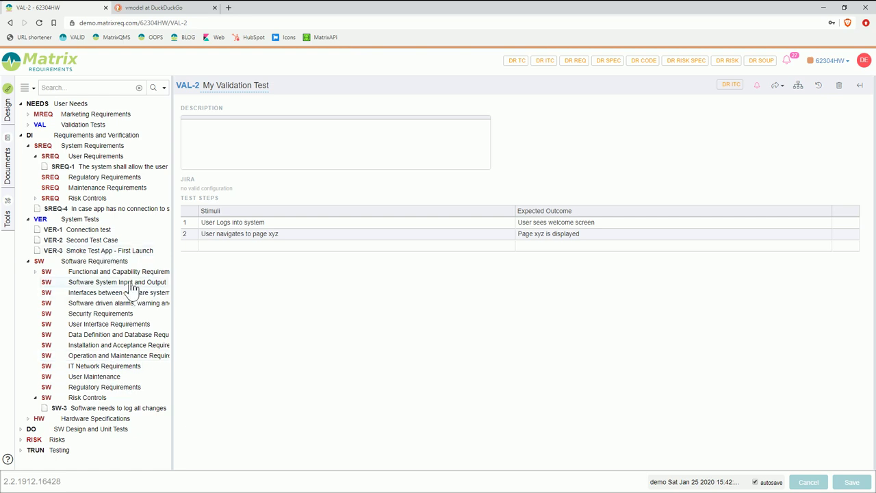
click(28, 261)
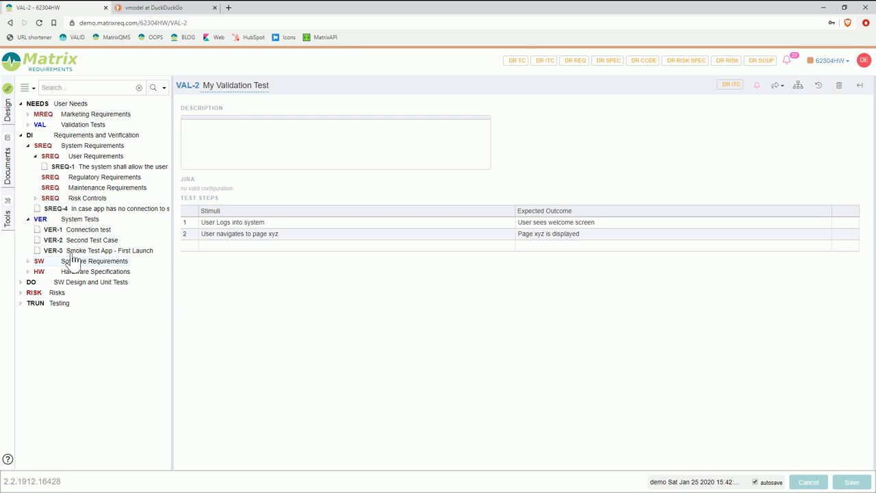
Open MREQ-1 and replace its description with "The patient wants to be able to leave the hospital 1 day after the surgery", bolding only "The patient wants"
click(28, 115)
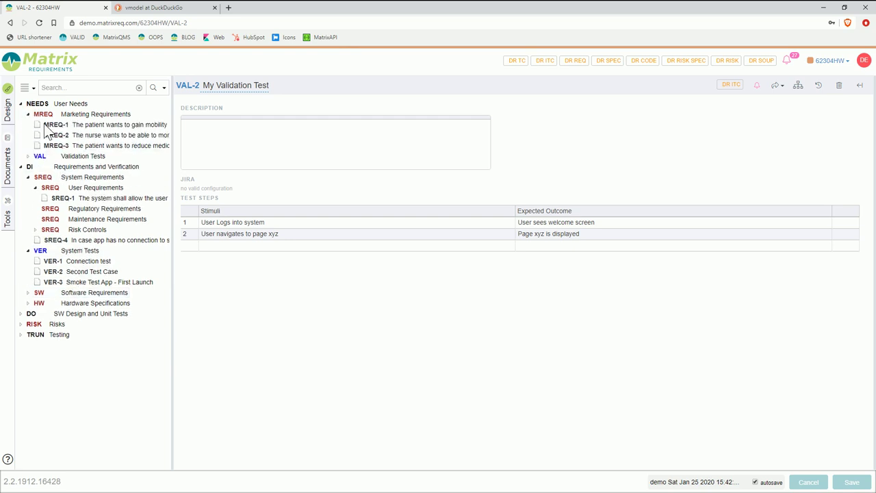
click(100, 126)
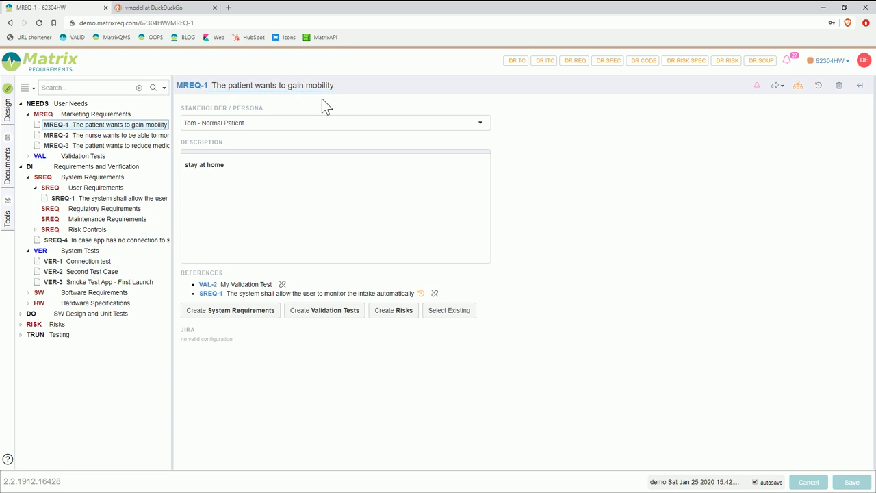
click(279, 215)
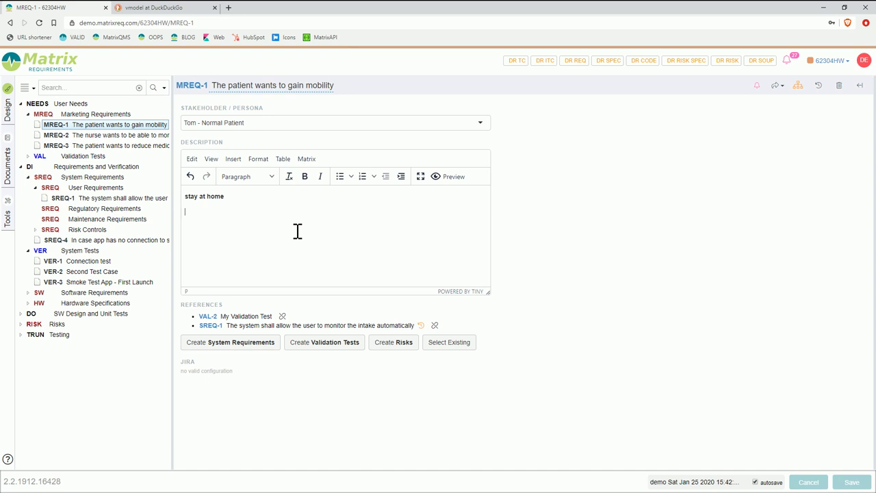
key(ctrl+a)
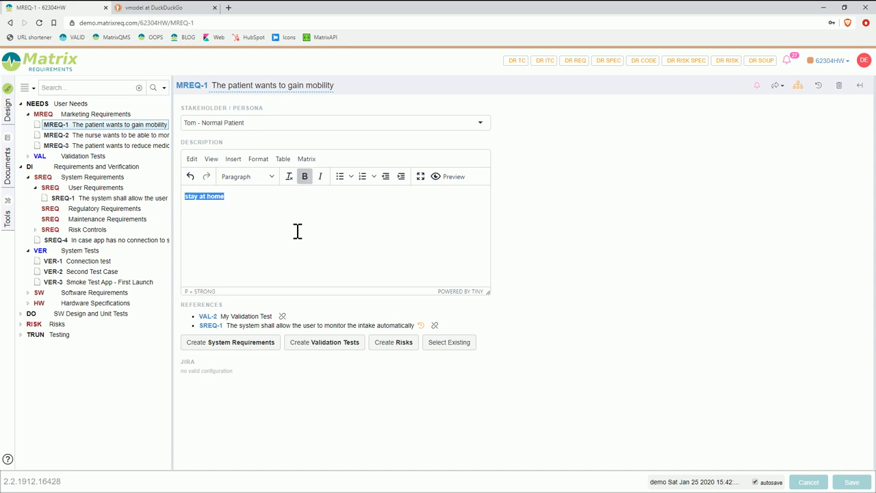
click(270, 237)
key(ctrl+a)
text(The pati)
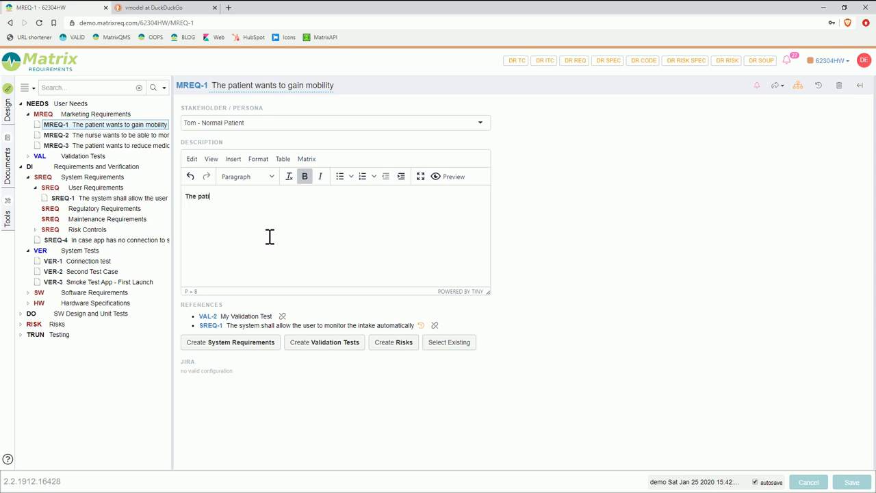
text(ent wants)
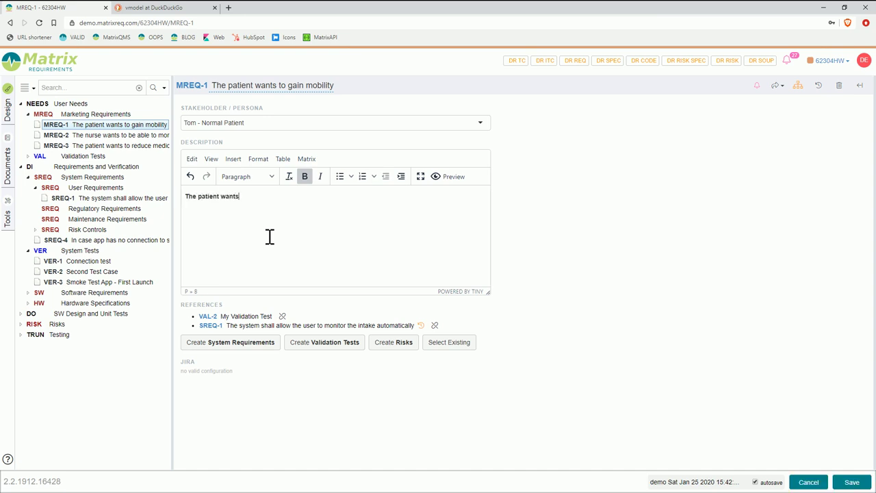
key(ctrl+b)
text(to be able to )
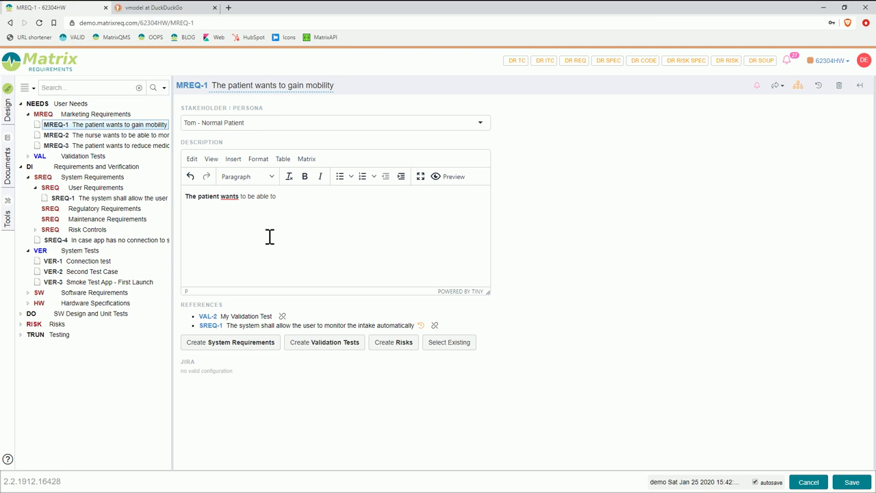
text(leave the hospital 1 day after the surgery )
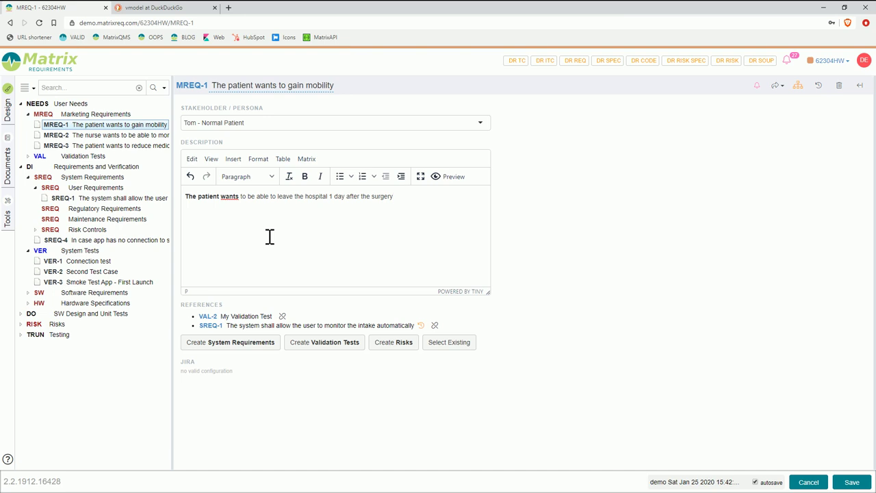
Add a second paragraph "The patient wants to be able to travel with the device" to the MREQ-1 description and save the requirement
text(The patient wants to be able to travel wi)
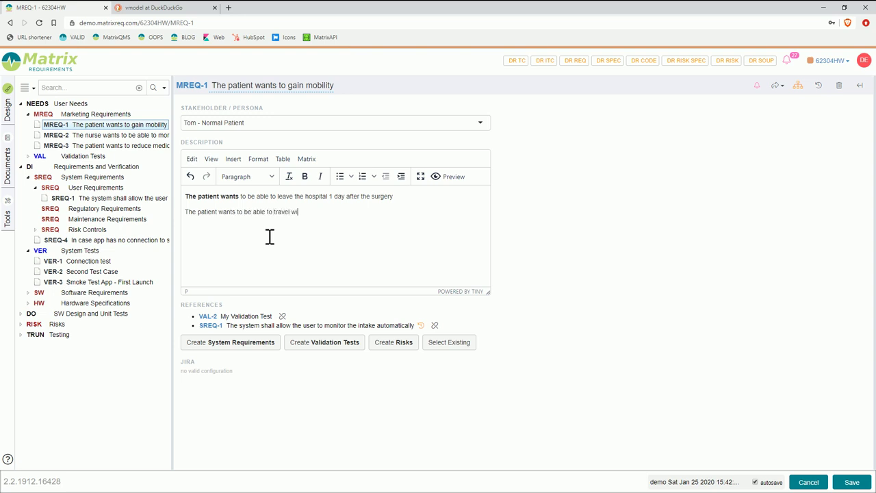
text(th the device)
key(Home)
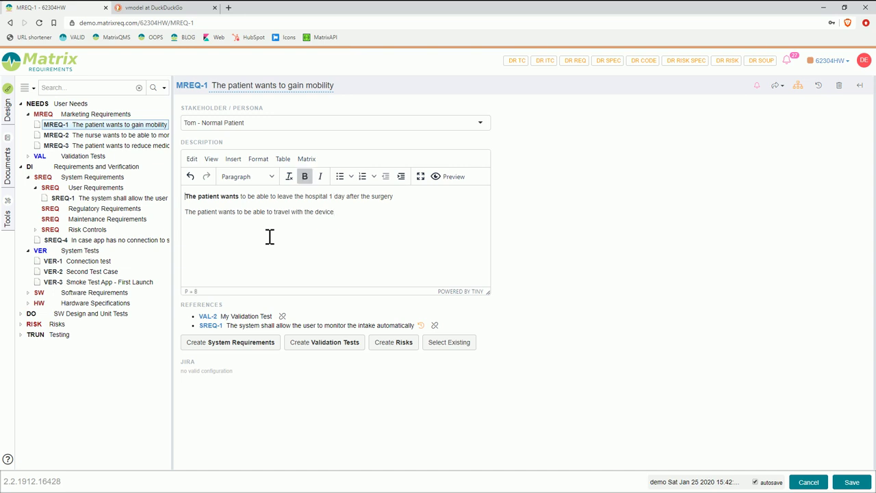
key(End)
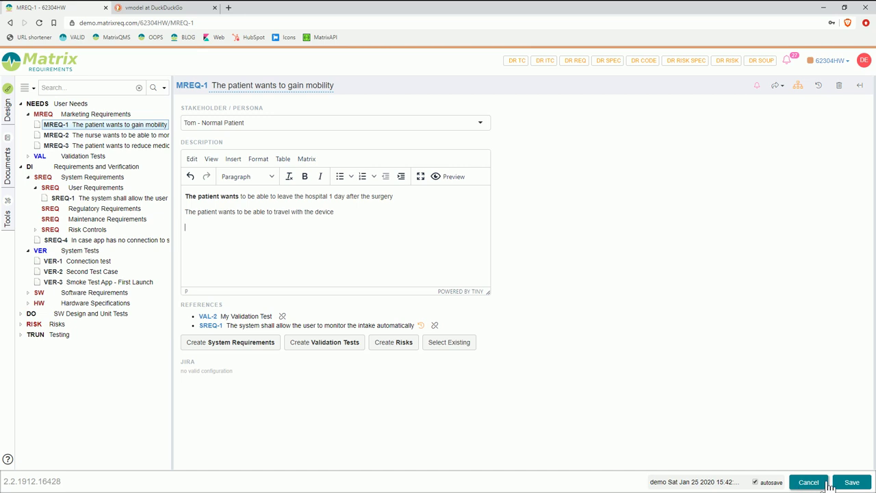
click(856, 482)
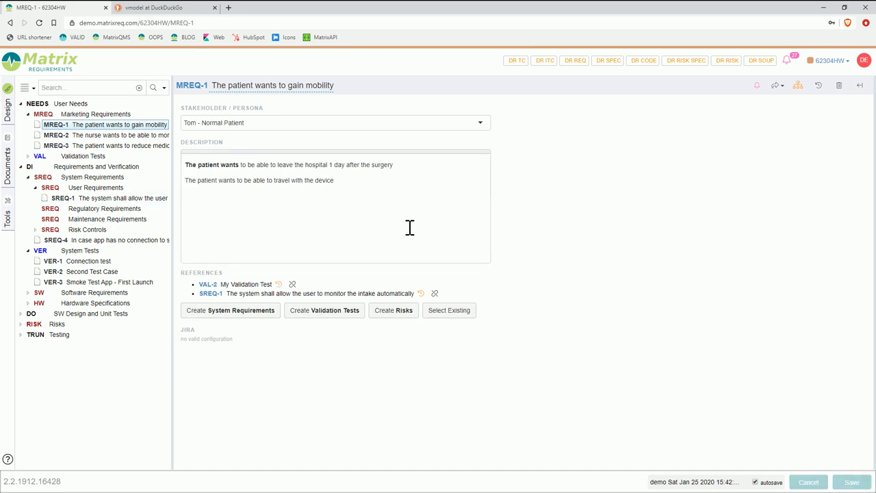
Open SREQ-1 and expand SW Design and Unit Tests through Software Item Specification and Item A to the units of Sub-Item AA
click(93, 198)
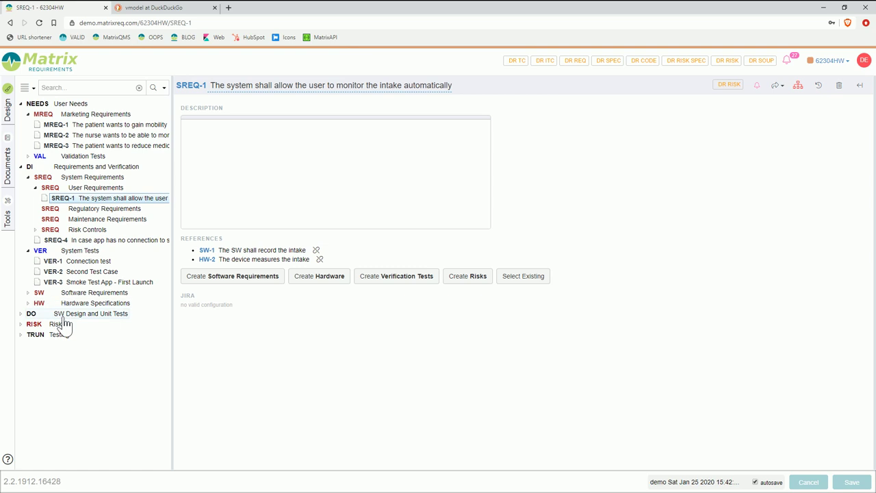
click(20, 314)
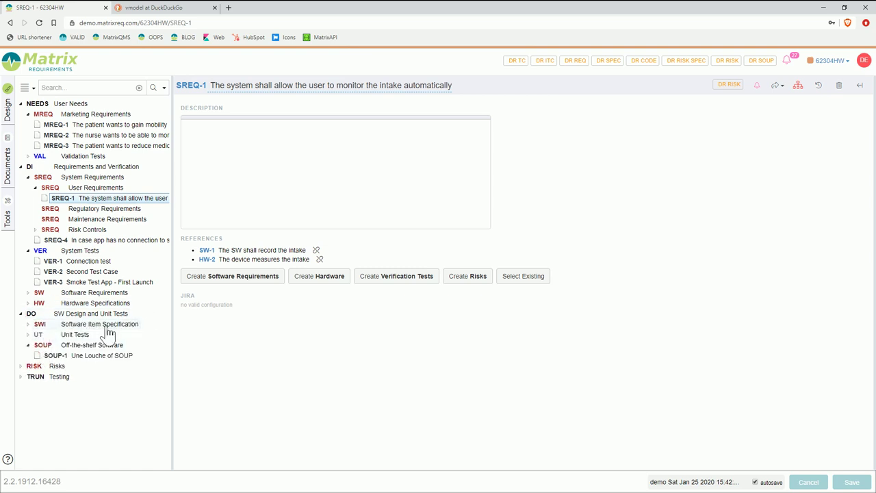
click(28, 325)
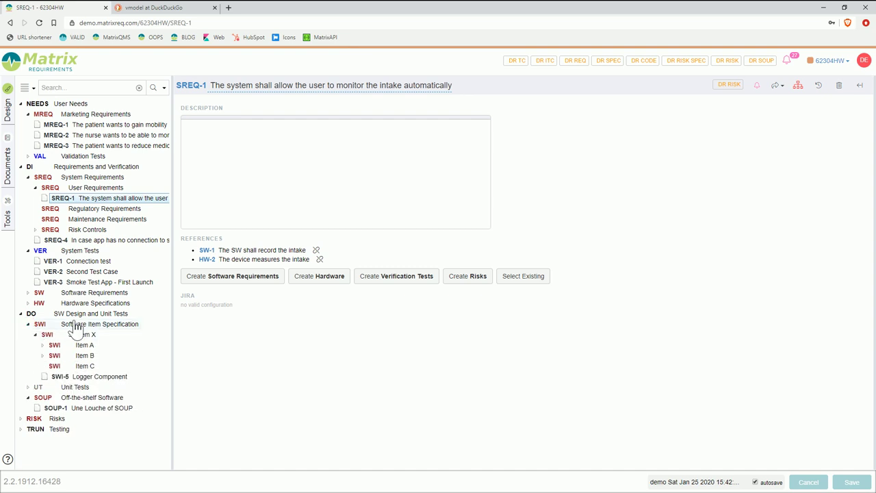
click(43, 346)
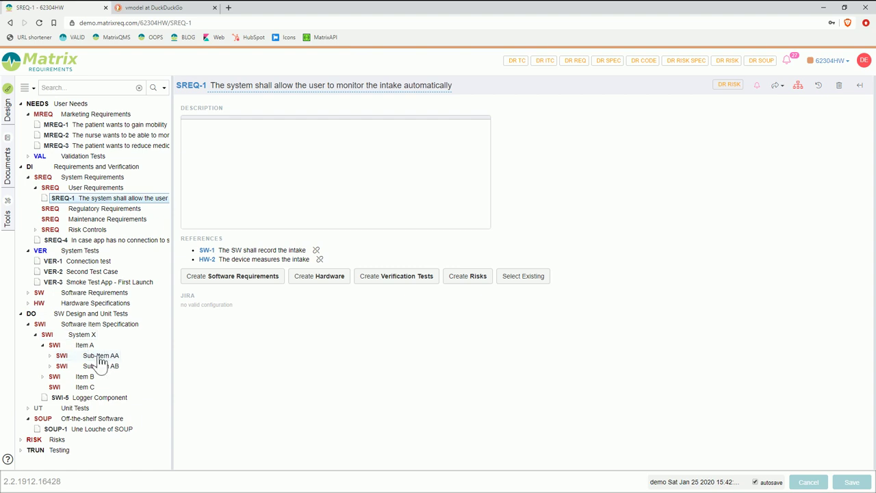
click(50, 355)
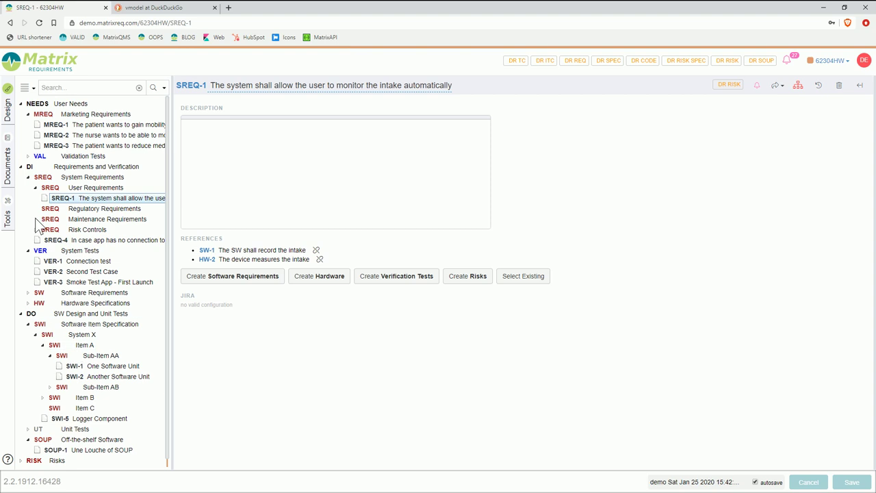
Look through the Reports folder among the project's documents and return to the design tree
click(7, 164)
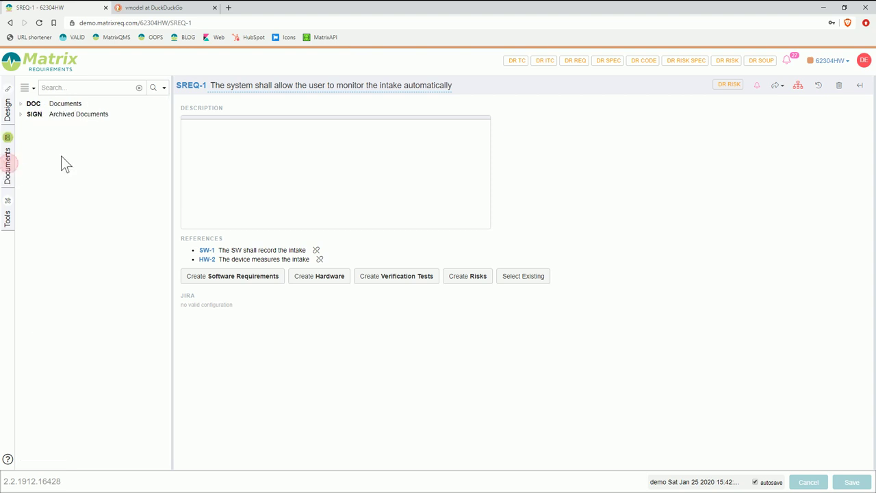
click(66, 107)
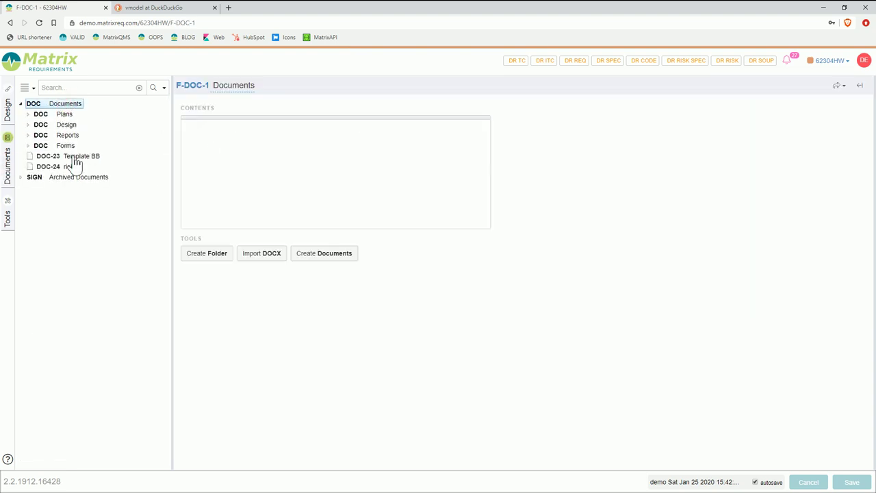
click(27, 135)
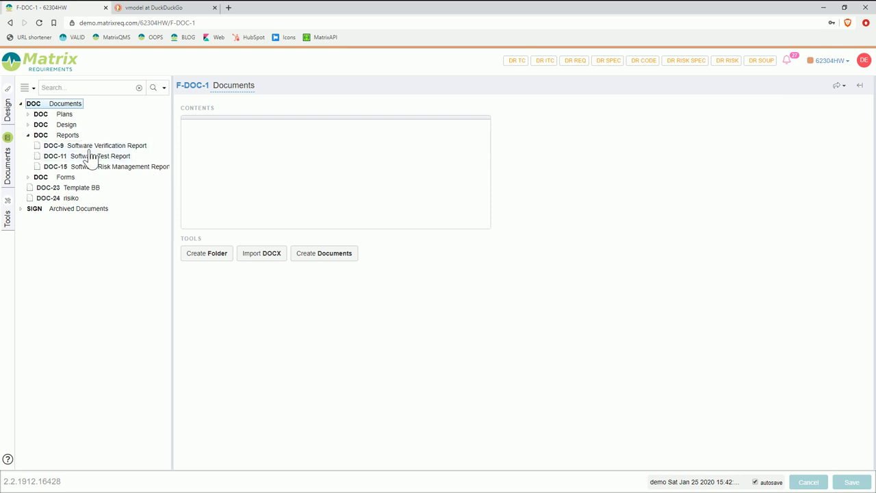
click(9, 111)
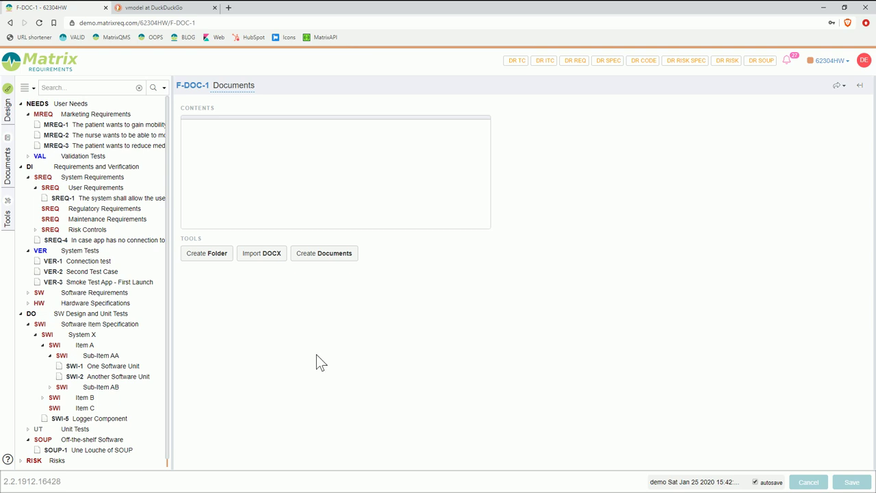
Open the VALID project of matrixspecs.matrixreq.com in a new browser tab and show its design tree
click(229, 8)
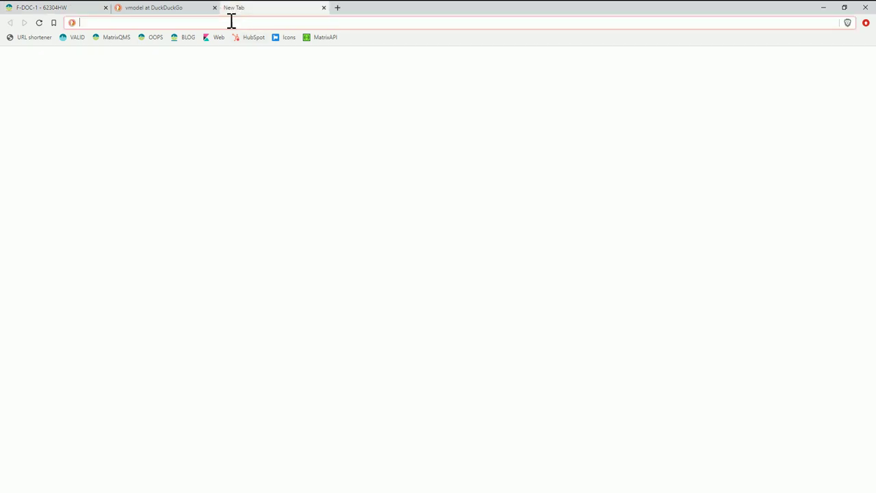
text(val)
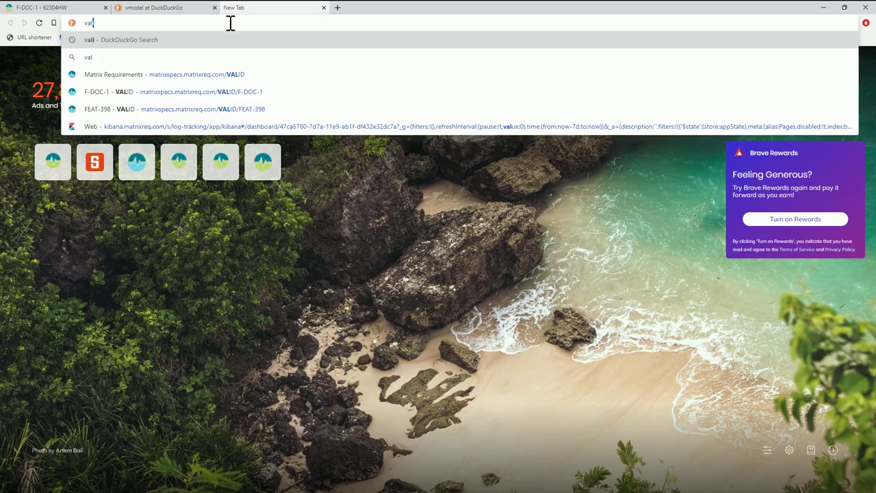
key(Down)
key(Down)
key(Return)
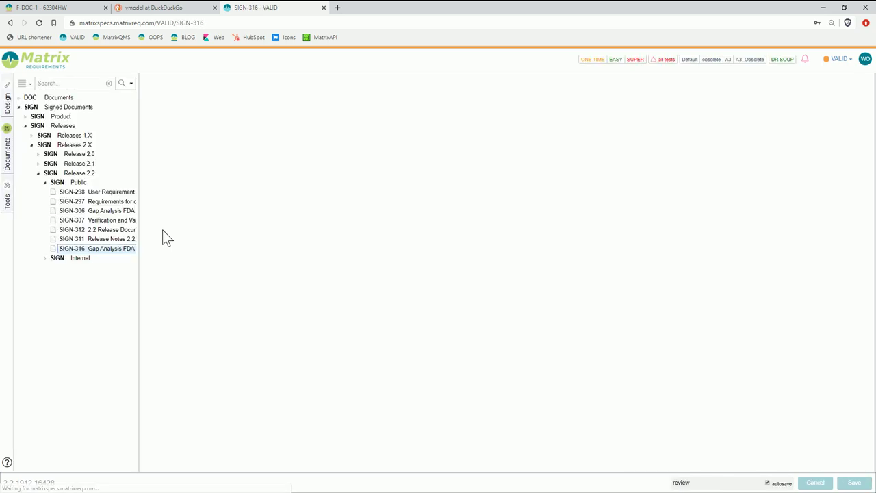
click(19, 107)
click(7, 101)
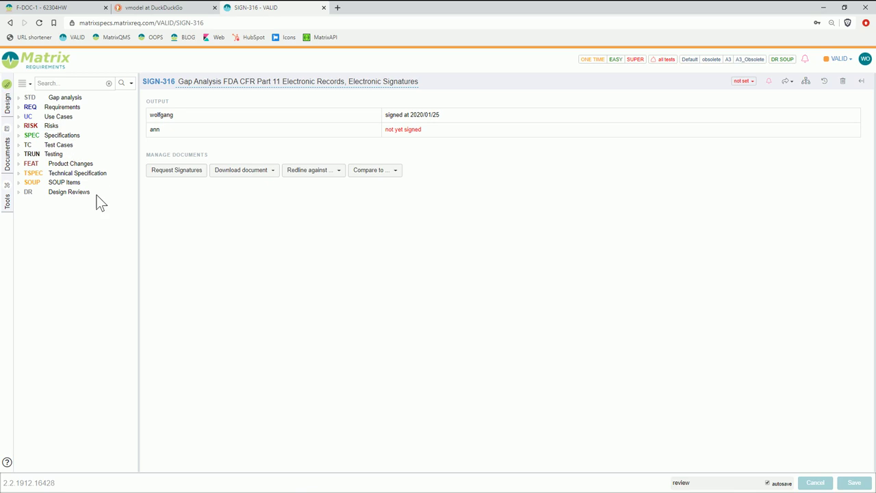
Expand the Release 2.2 product changes and examine the New Features listed under New Modules, QMS Module, Review Module and General
click(19, 164)
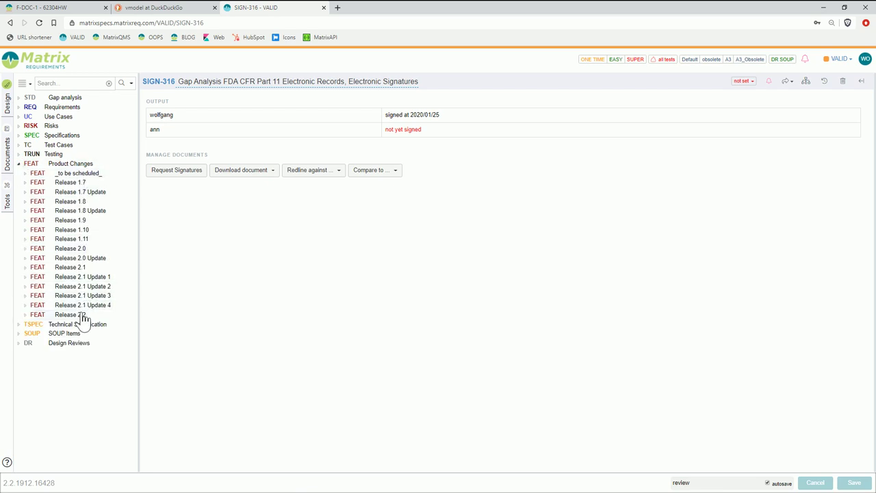
click(26, 315)
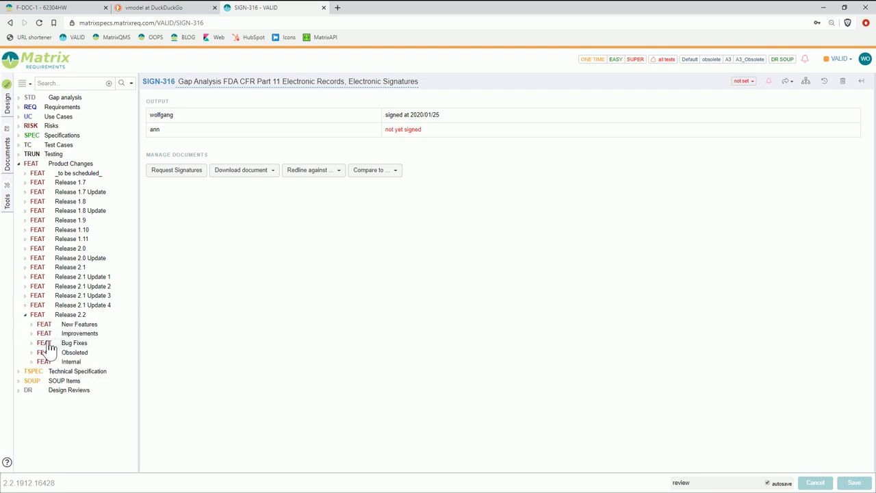
click(31, 324)
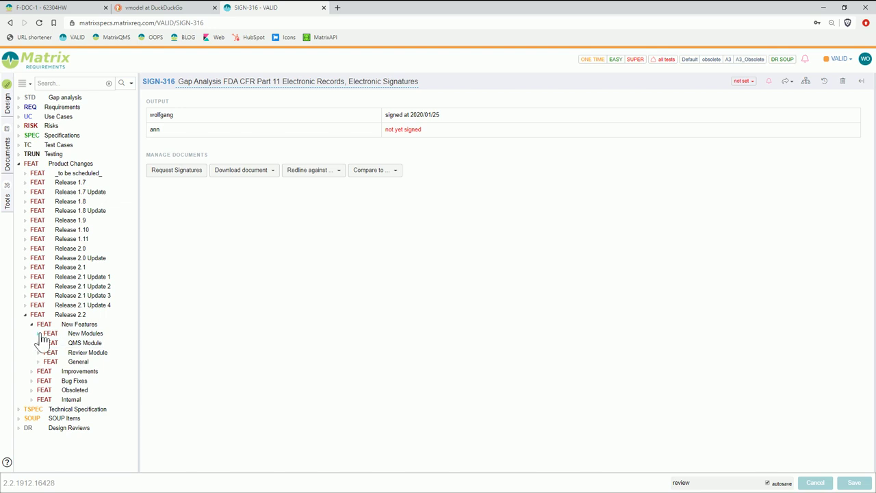
click(38, 334)
click(38, 362)
click(39, 381)
click(38, 399)
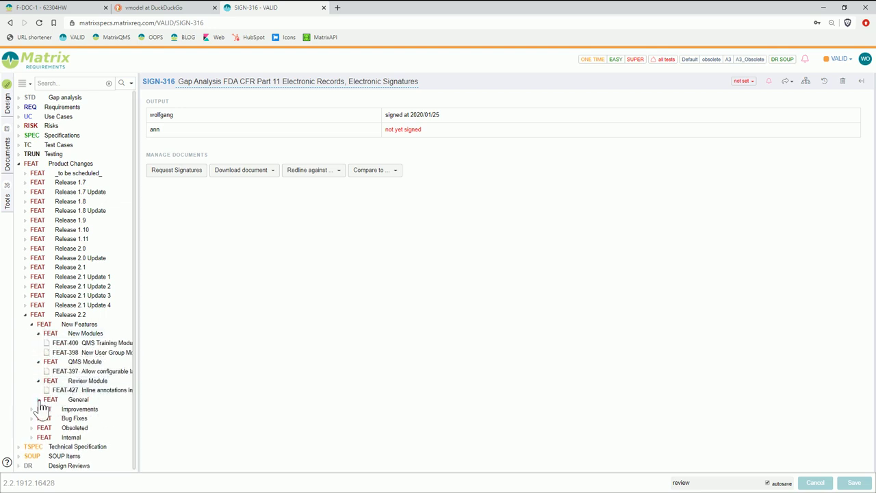
scroll(69, 397, down, 2)
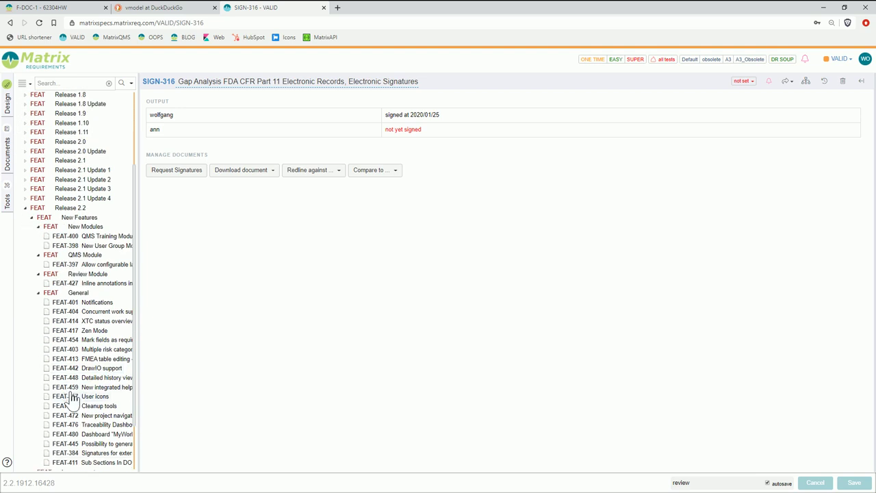
Open the Notifications feature FEAT-401 and examine its description, requirement references and linked Jira issues
click(99, 304)
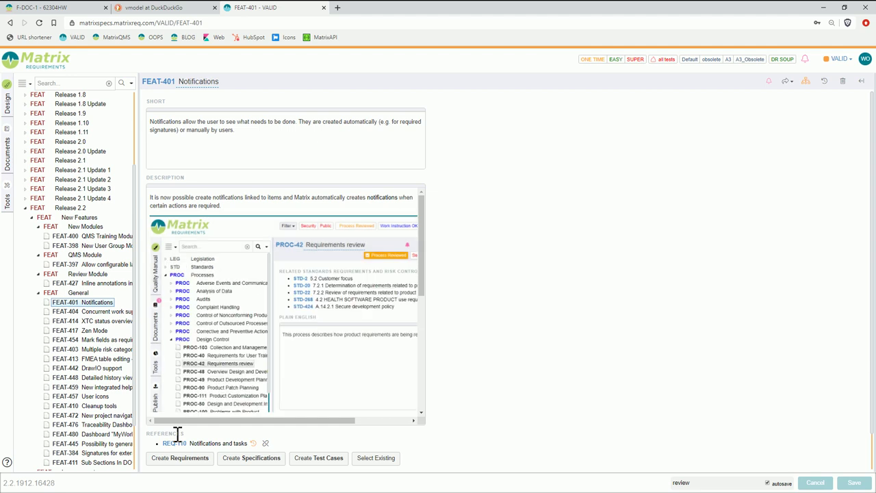
scroll(176, 433, down, 1)
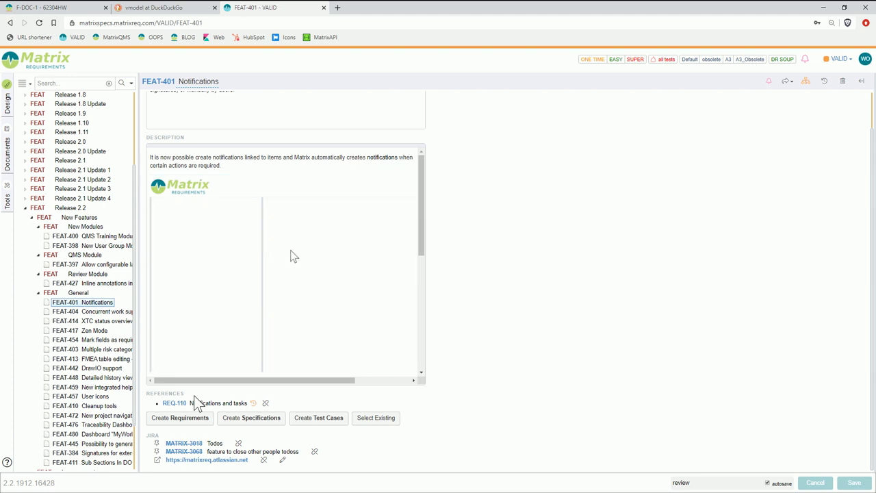
Expand Improvements and Item Navigation under Release 2.2 and examine FEAT-464 Project colors and FEAT-436 New searches for reviews
scroll(58, 318, down, 2)
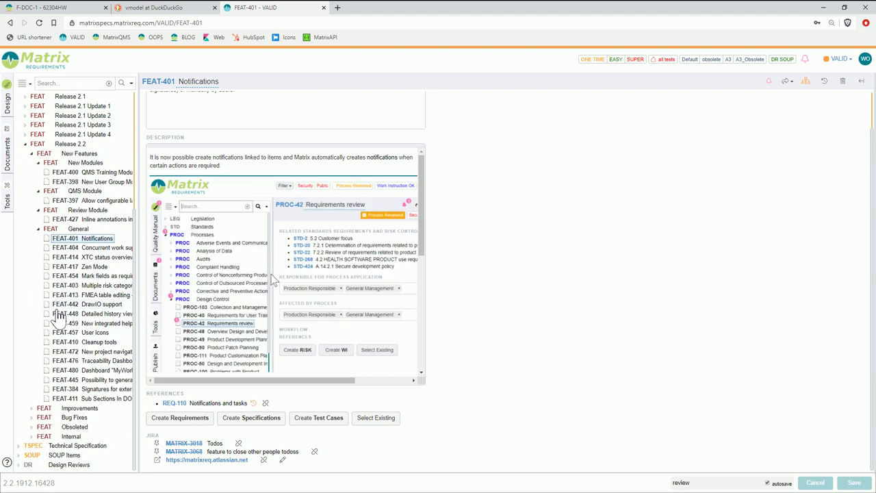
click(41, 408)
click(38, 425)
click(94, 443)
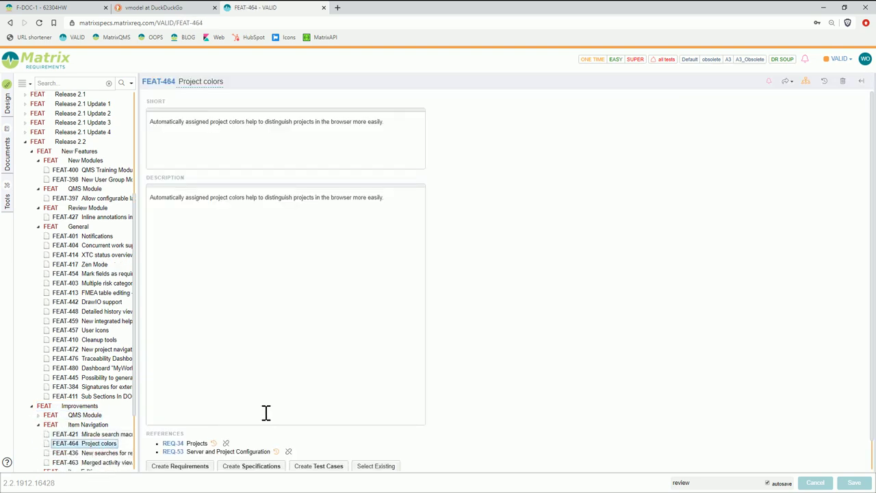
scroll(266, 445, down, 2)
click(106, 454)
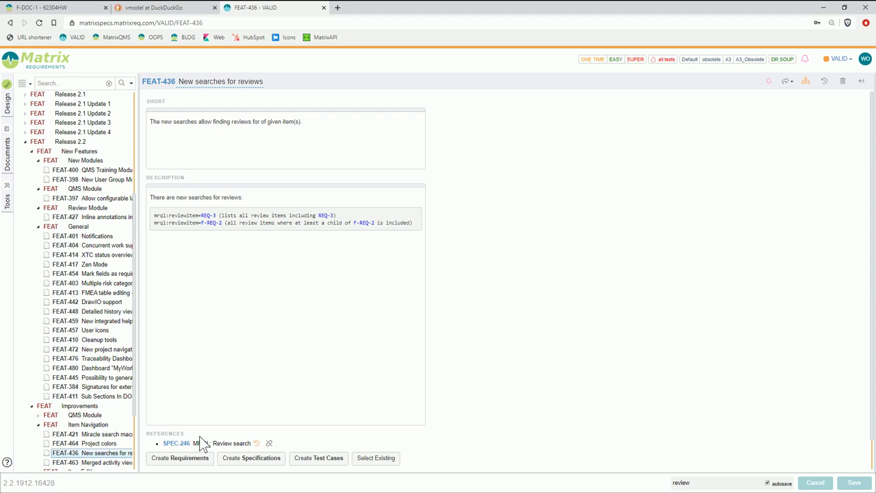
scroll(216, 421, down, 1)
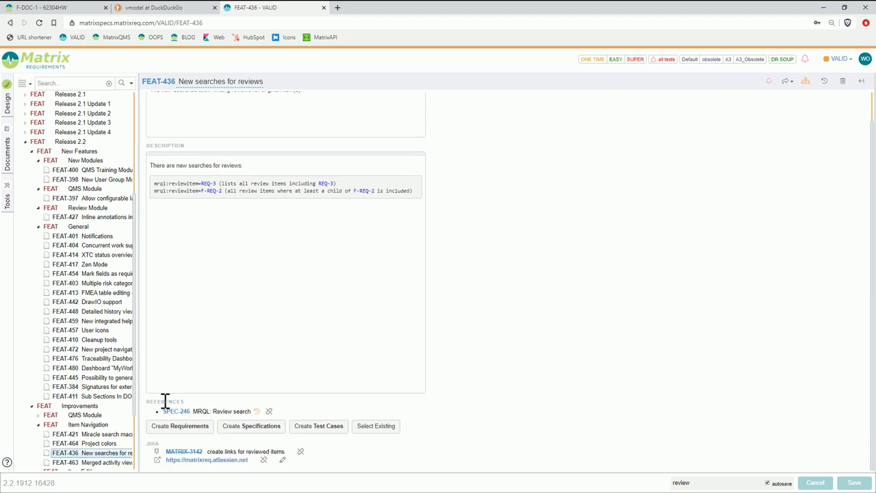
Open the Jira issue linked to FEAT-436 and show its Svn Gateway activity
click(191, 460)
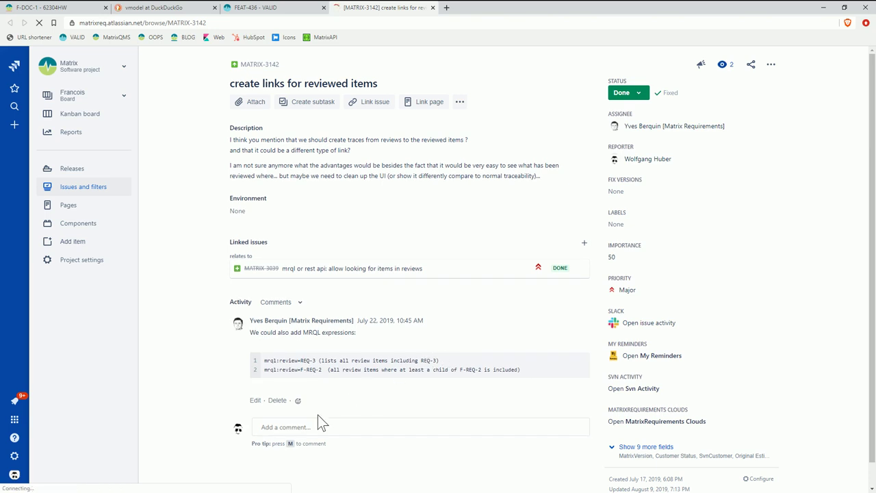
click(294, 306)
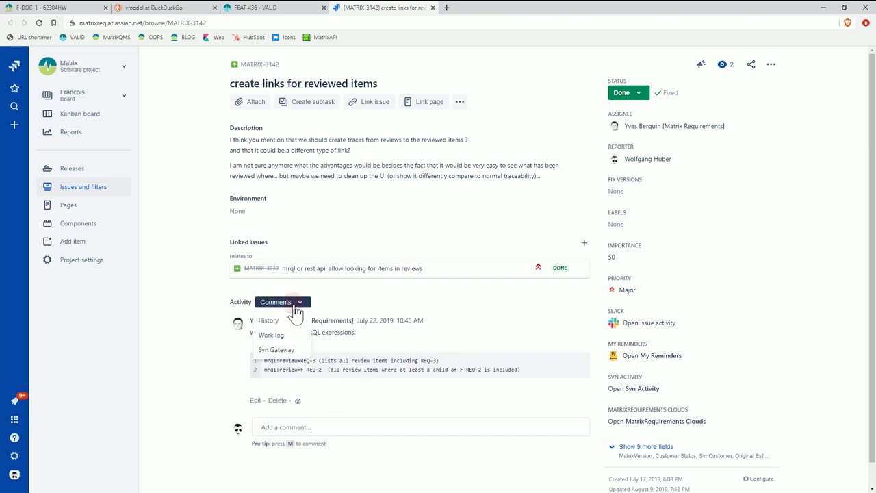
click(277, 349)
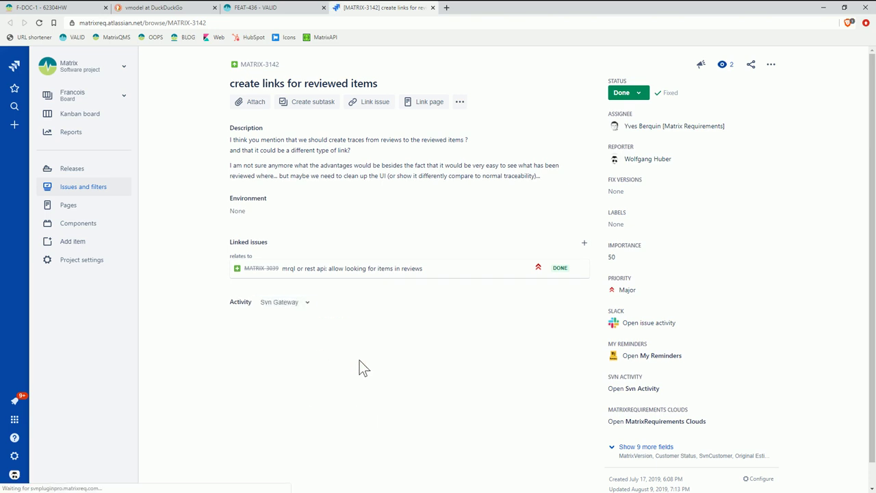
Return to the VALID project's browser tab and collapse the Product Changes category in the design tree
click(309, 8)
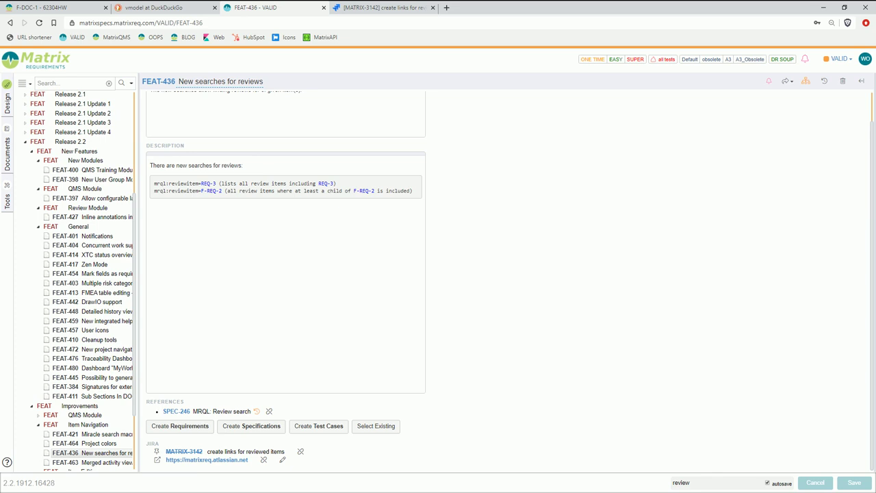
click(133, 264)
drag(133, 265, 134, 152)
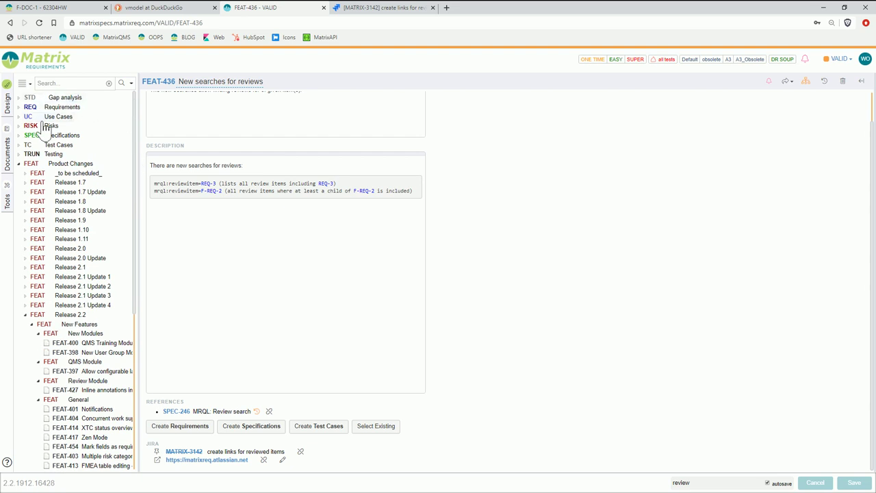
click(19, 165)
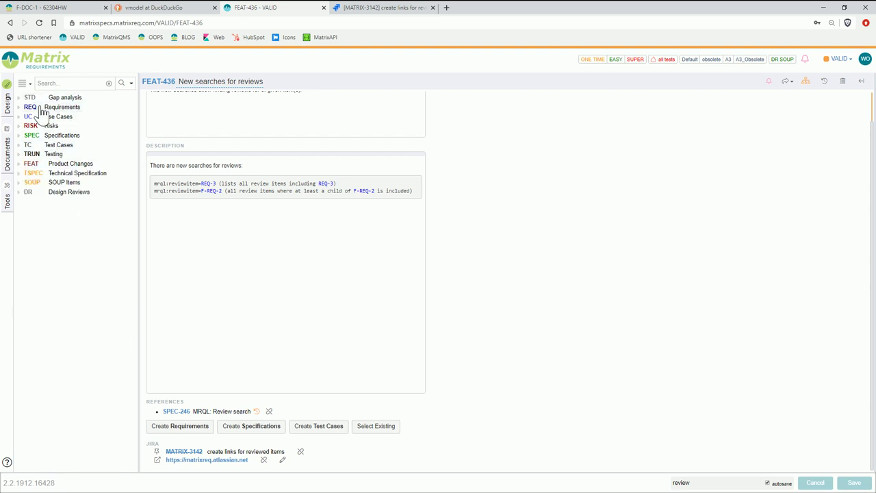
Expand the Gap analysis folder F-STD-1 and rename it as Regulatory Requirements
click(20, 98)
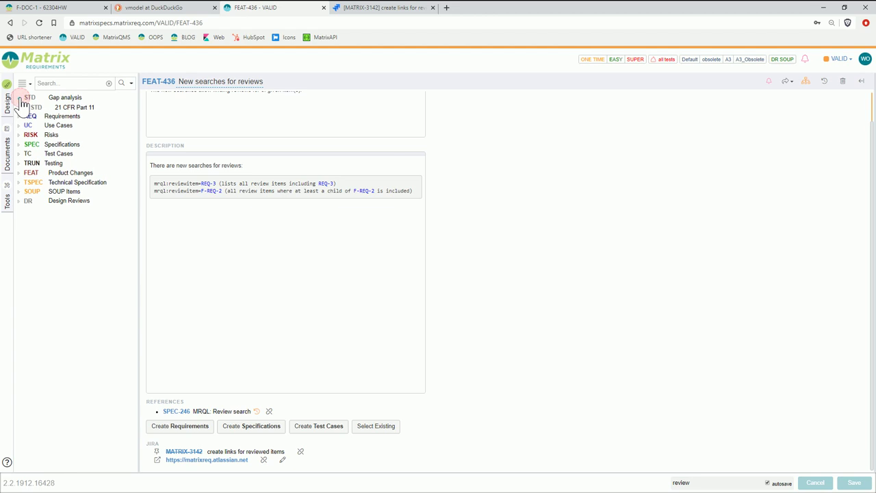
click(65, 98)
click(193, 82)
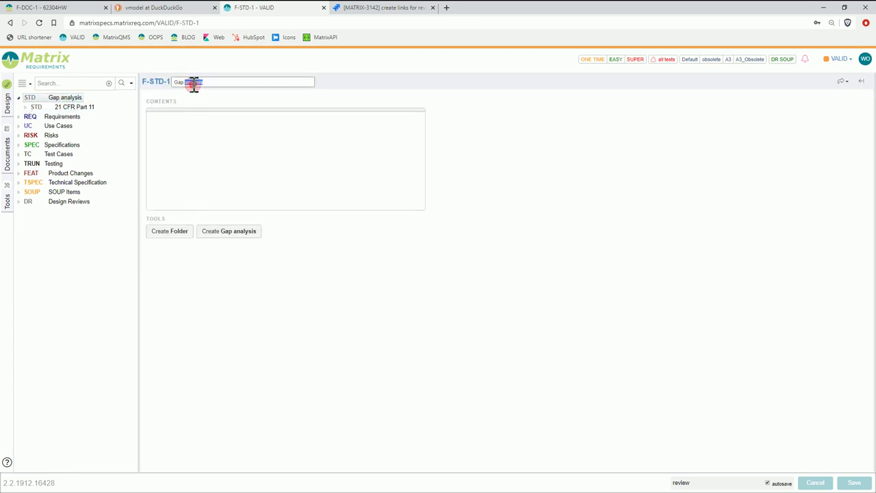
text(Re)
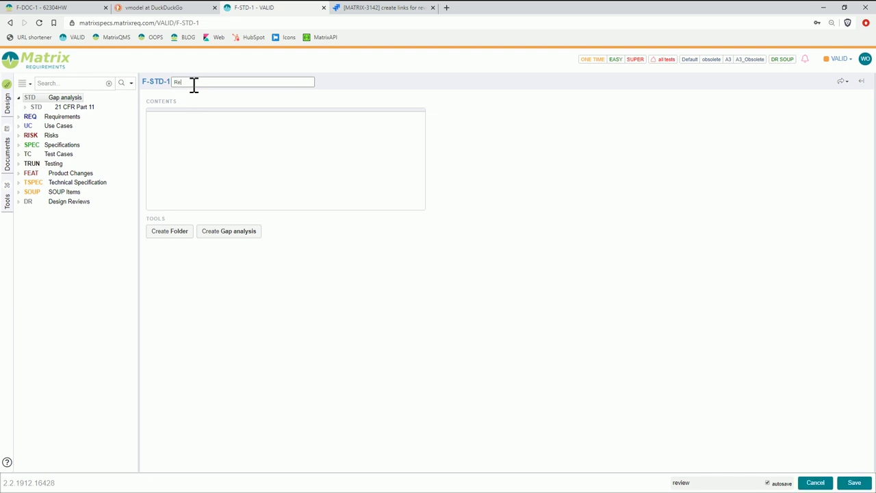
text(gulatory Requiremetn)
text(s)
key(ctrl+shift+Left)
text(Requirements)
click(494, 124)
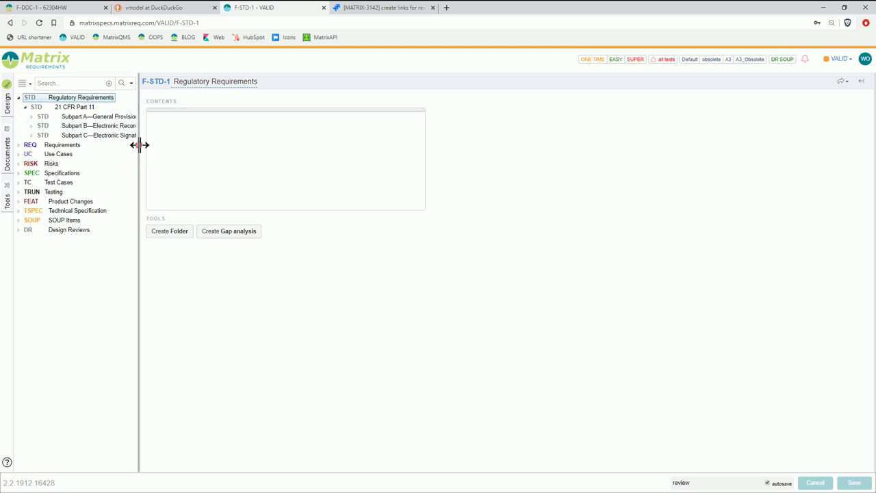
Widen the design tree and expand Subpart B—Electronic Records and Subpart C—Electronic Signatures under 21 CFR Part 11
drag(137, 144, 190, 144)
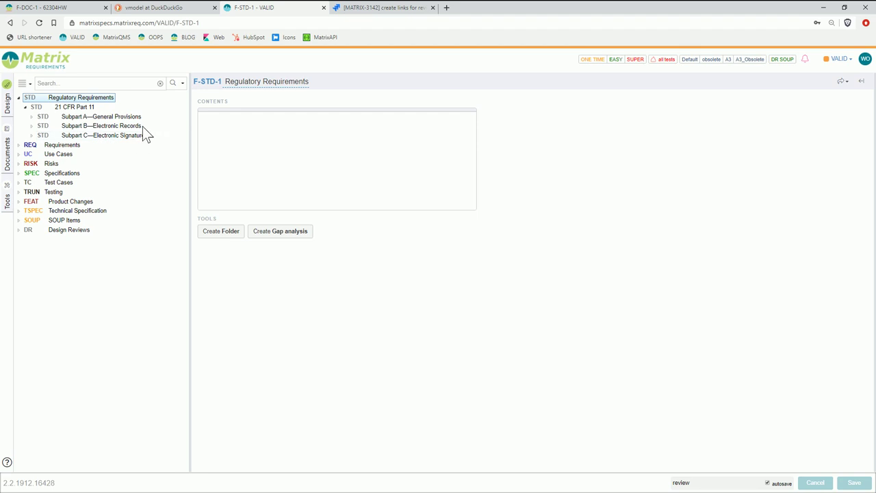
click(31, 126)
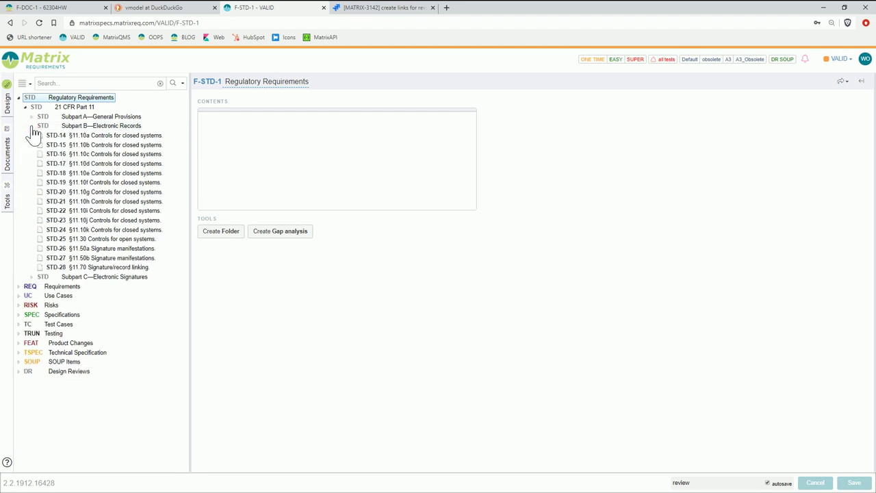
click(31, 277)
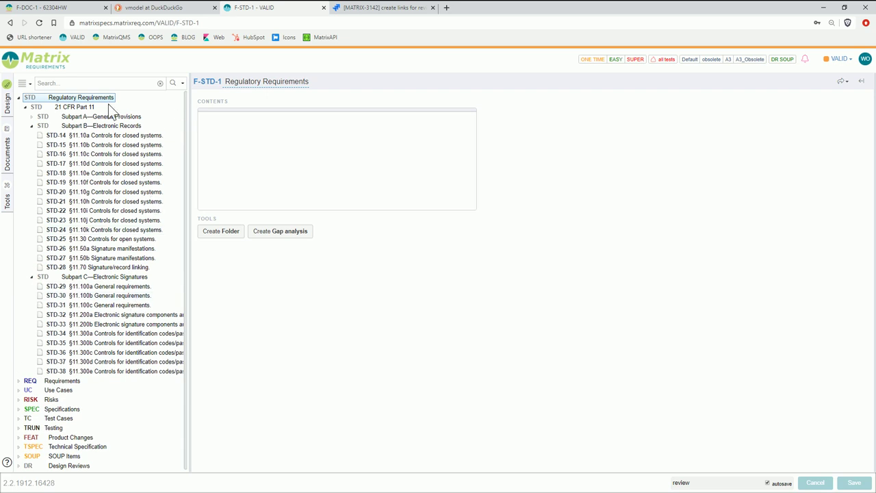
Examine the gap analysis justification and implementation links of STD-32 on electronic signature components, and collapse Subparts B and C
click(128, 315)
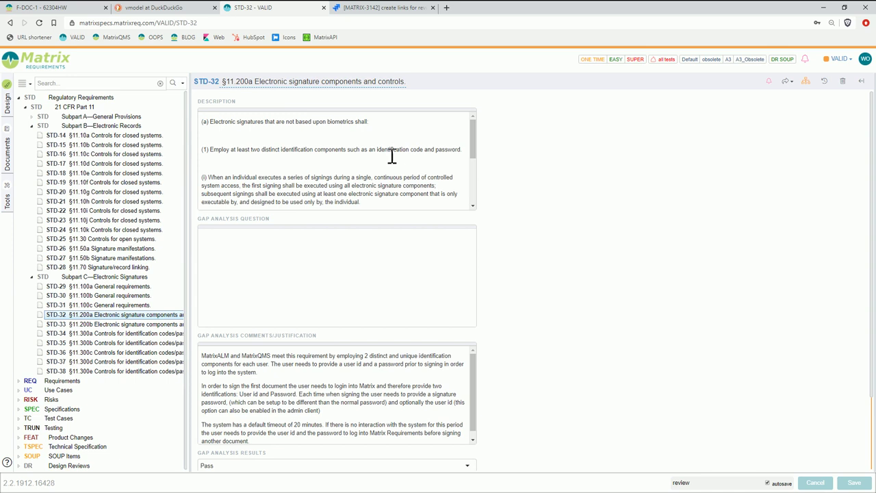
scroll(514, 222, down, 3)
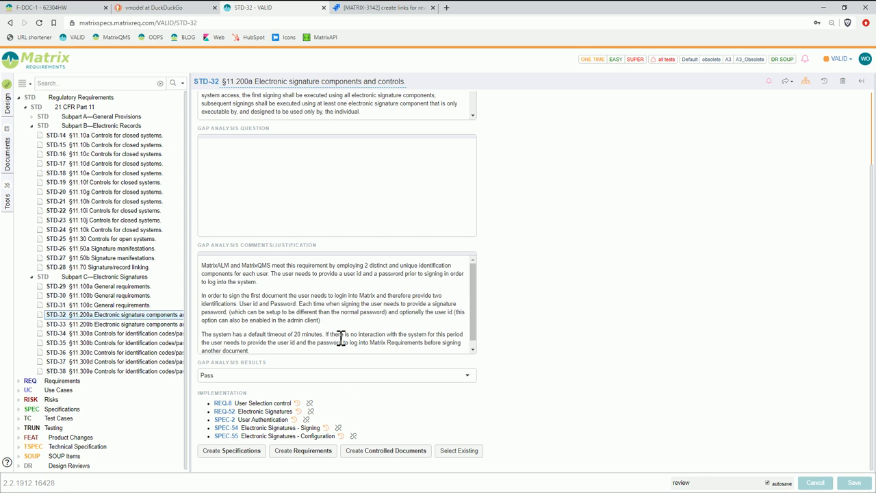
click(31, 125)
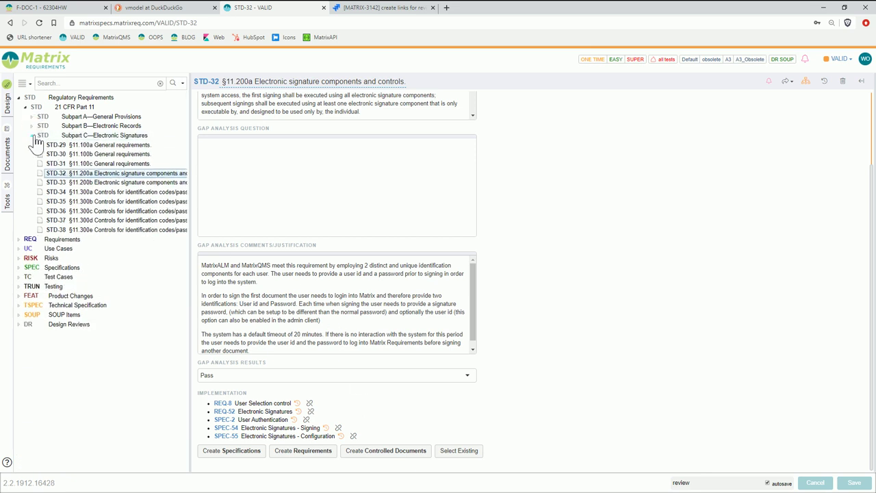
click(31, 135)
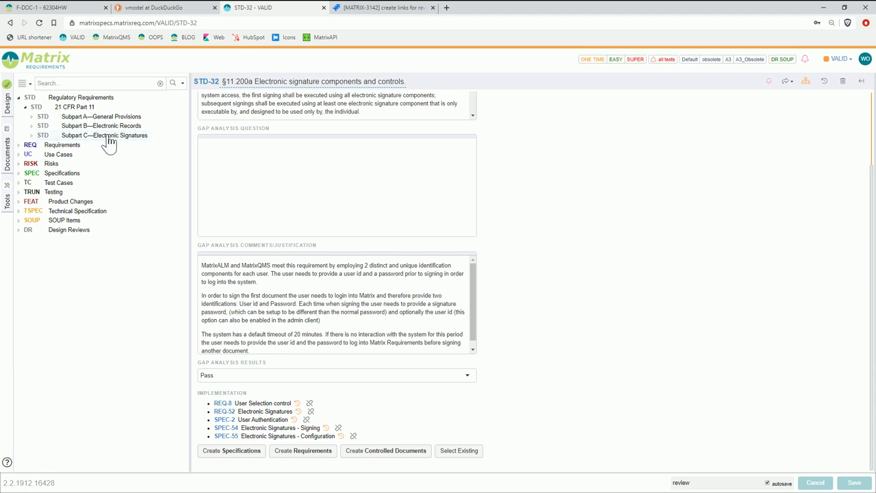
Download the signed Gap Analysis FDA CFR Part 11 document SIGN-306 from Release 2.2's public signed documents as a PDF and open it
click(8, 151)
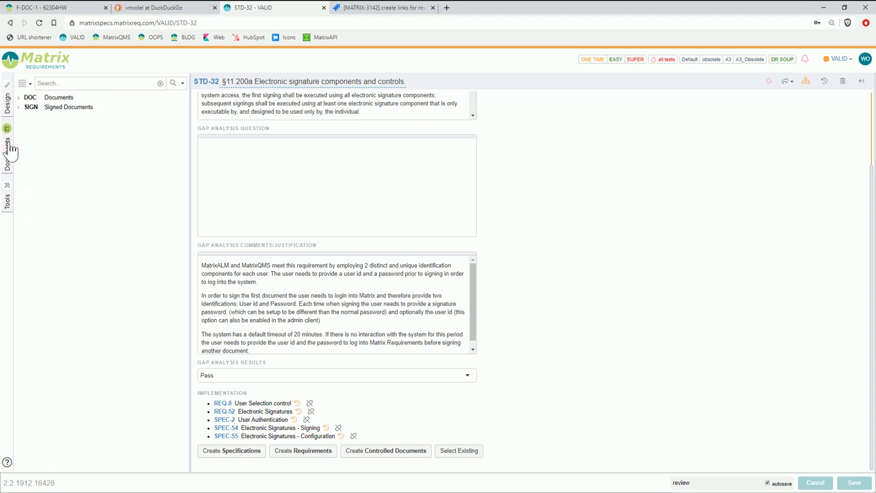
click(19, 106)
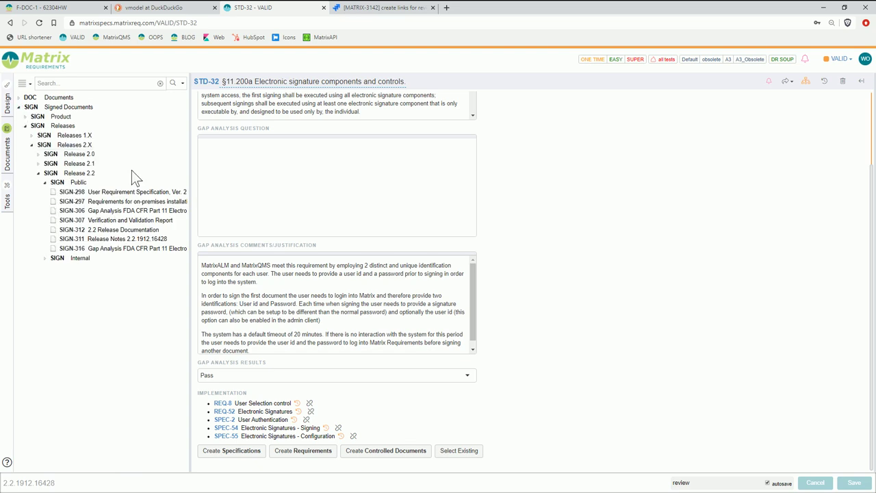
click(106, 210)
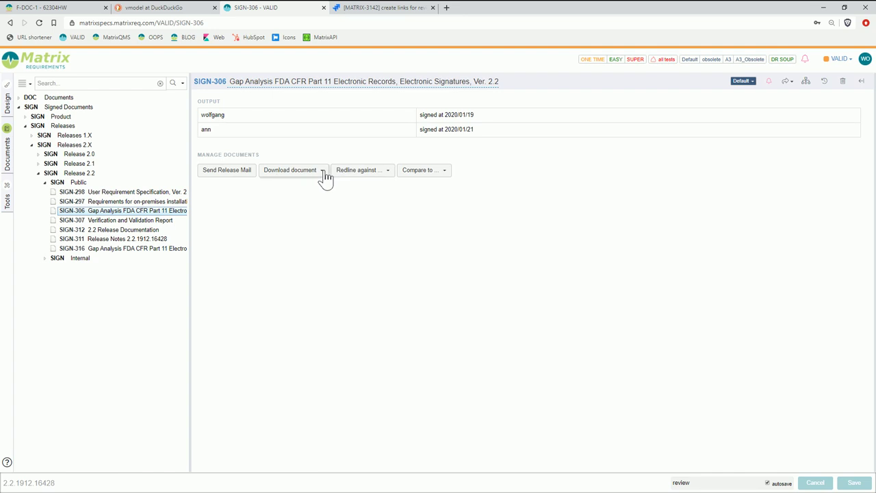
click(324, 173)
click(299, 183)
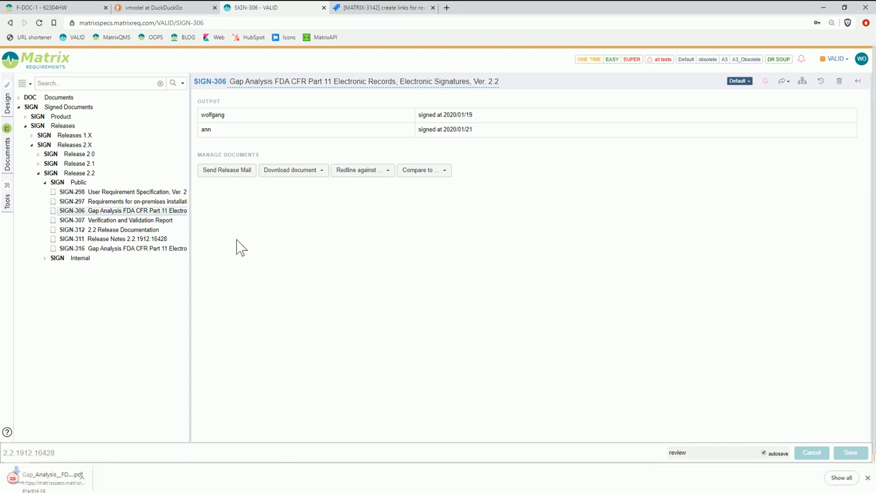
click(51, 477)
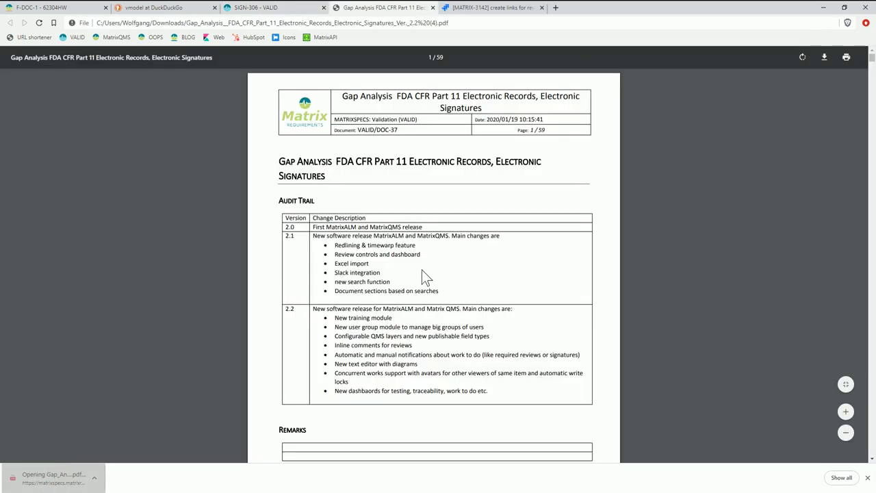
Read through the Gap Analysis PDF's audit trail, signatures, summary and gap analysis entries for Subpart A up to §11.3 Definitions
scroll(374, 249, down, 1)
scroll(401, 248, down, 8)
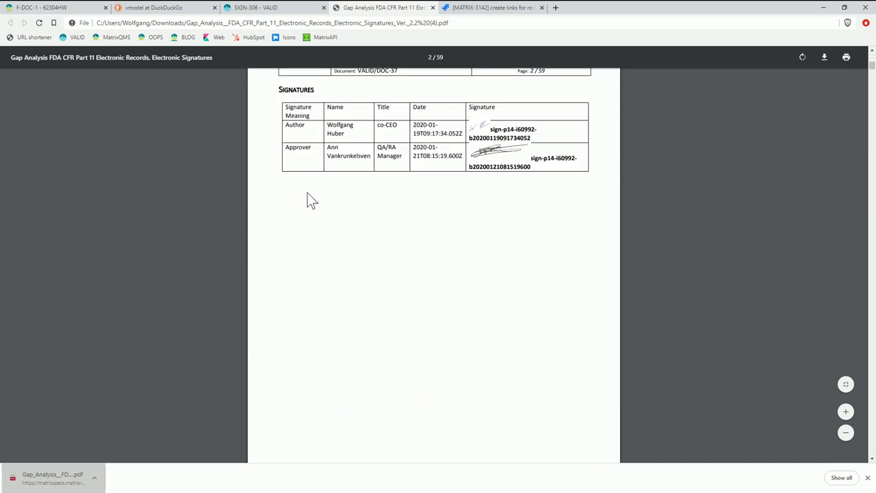
scroll(459, 228, down, 10)
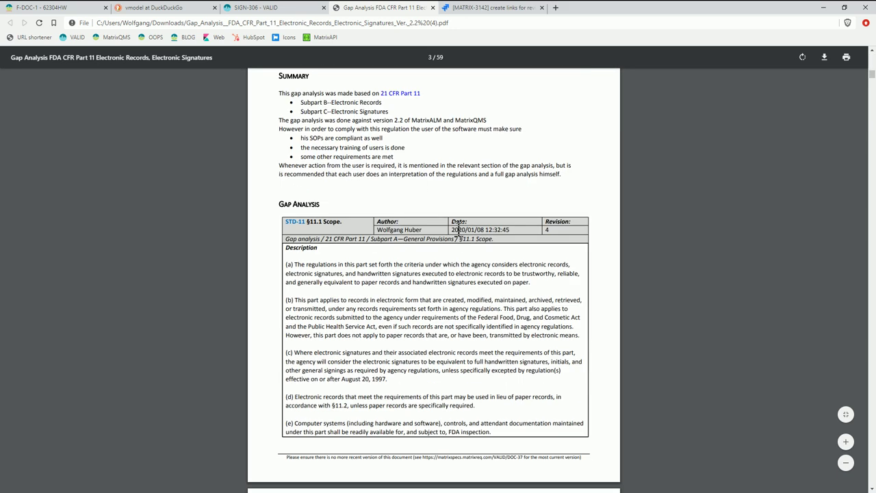
scroll(451, 230, down, 1)
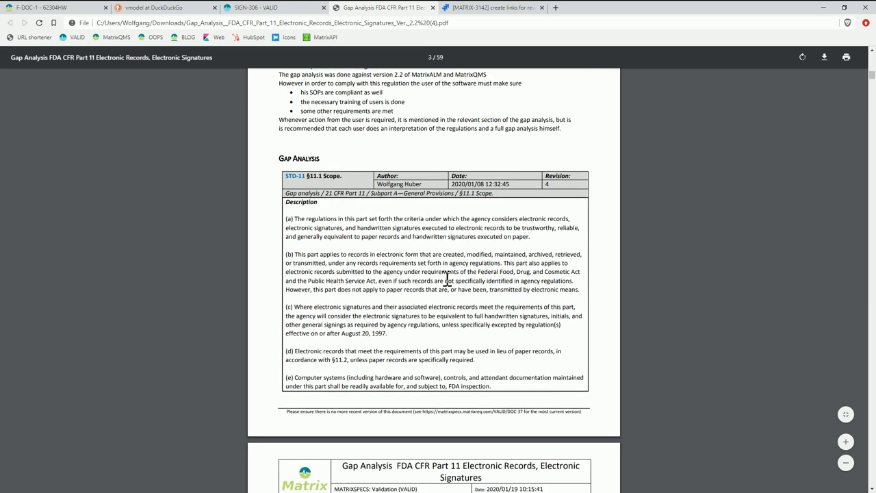
scroll(447, 281, down, 15)
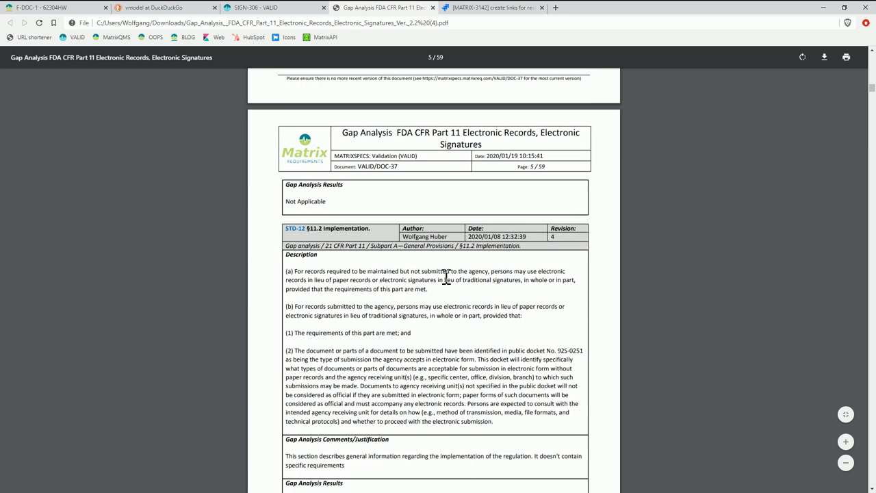
scroll(424, 250, up, 6)
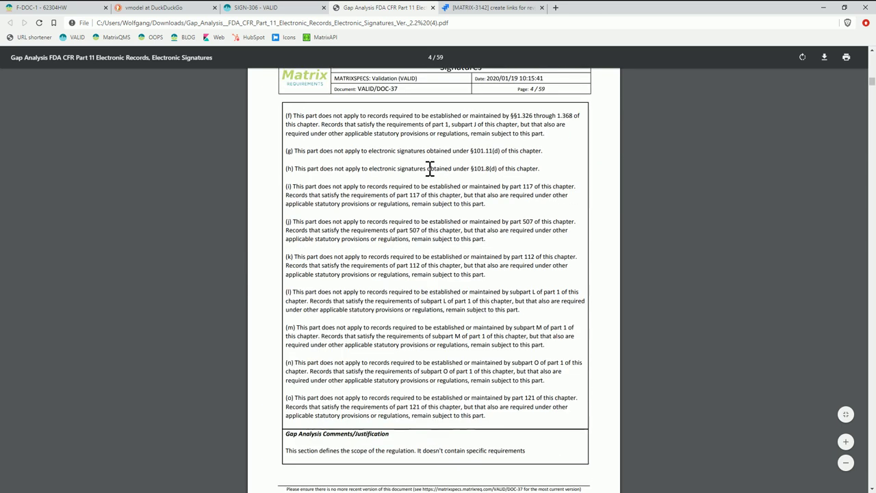
scroll(405, 236, down, 5)
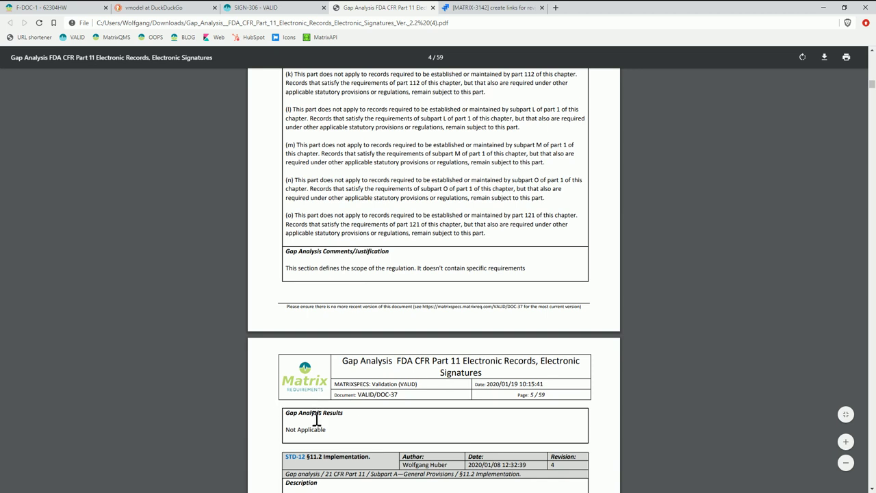
scroll(332, 419, down, 15)
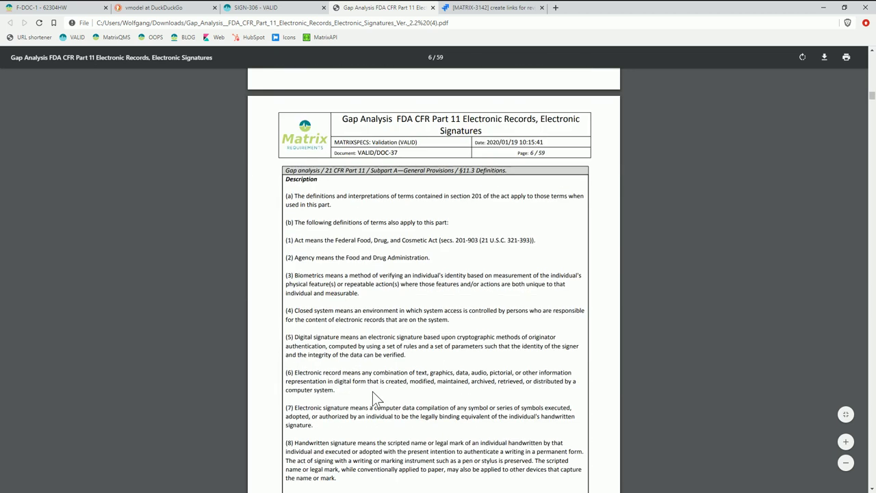
Read the Gap Analysis PDF's Subpart B entries on controls for closed systems, including their downlinks, justifications and results
scroll(377, 389, down, 5)
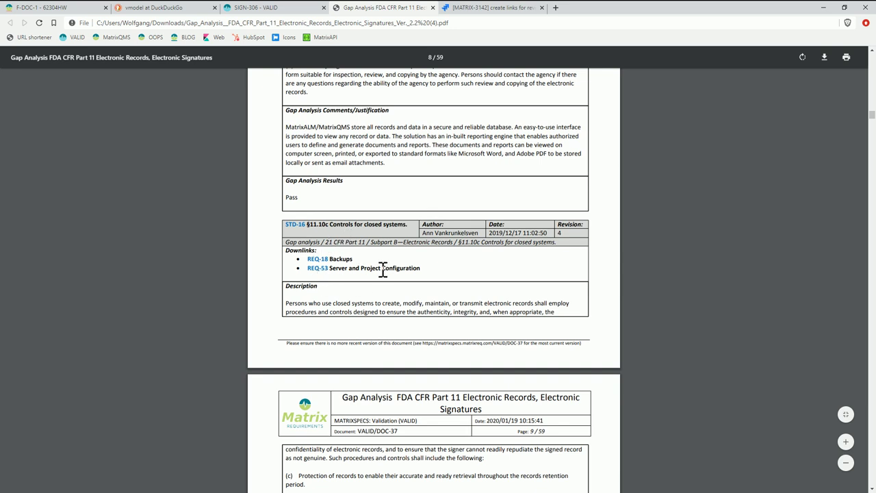
scroll(383, 268, down, 10)
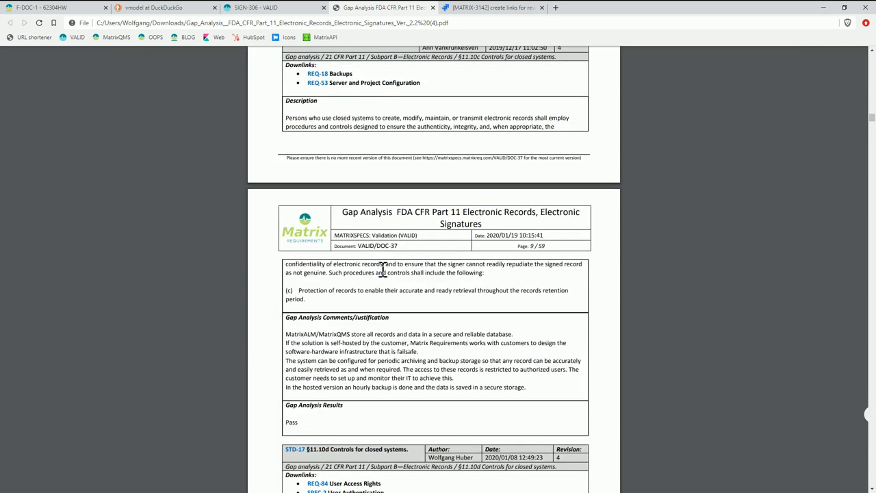
scroll(383, 268, down, 10)
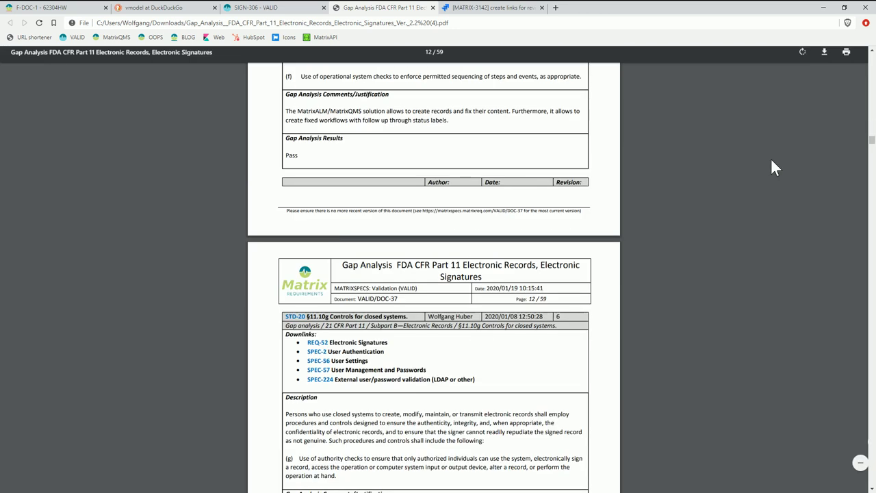
Examine the Trace Matrix and Test Results sections of the Gap Analysis PDF, and close the document to return to SIGN-306
drag(872, 142, 863, 253)
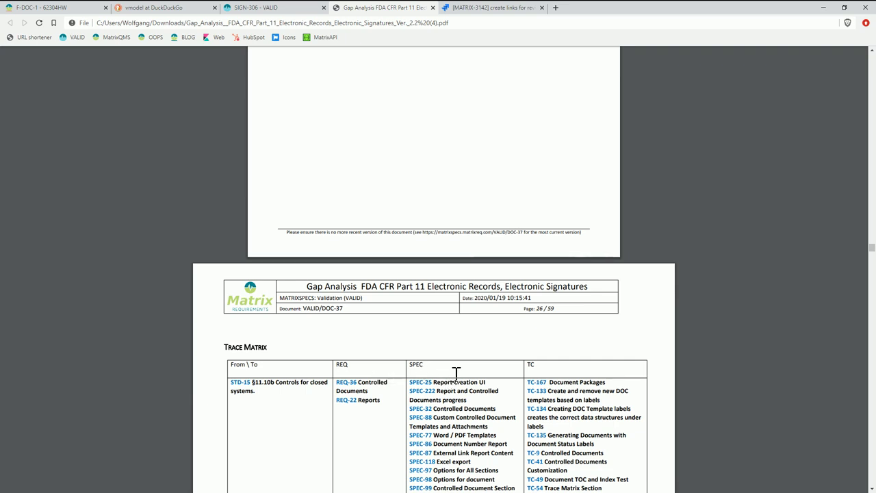
scroll(561, 335, down, 8)
drag(864, 263, 798, 367)
scroll(490, 252, up, 20)
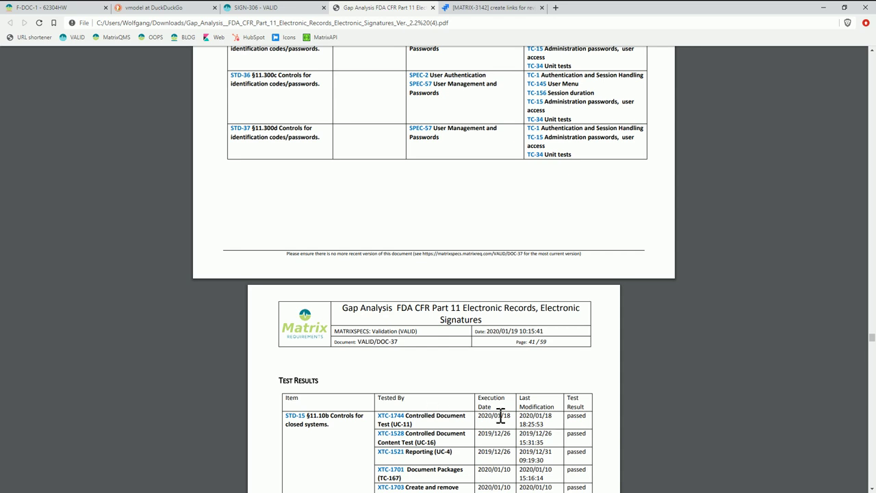
scroll(630, 404, down, 10)
scroll(668, 379, down, 5)
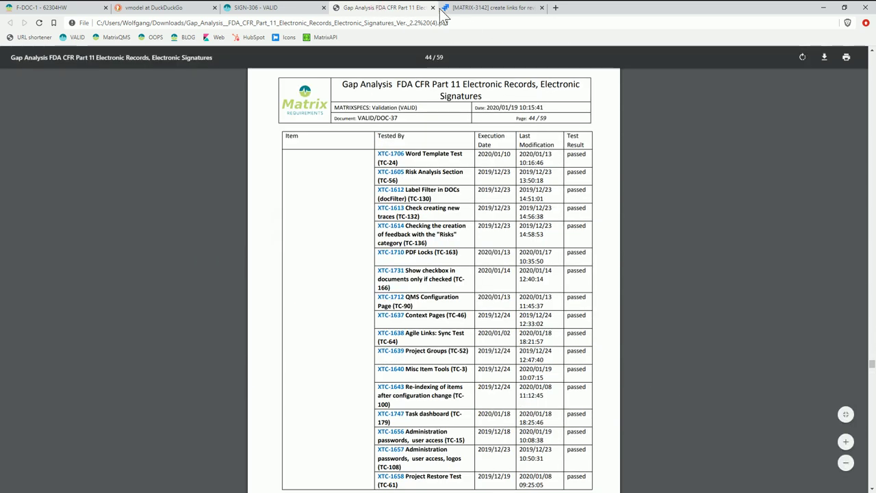
click(433, 7)
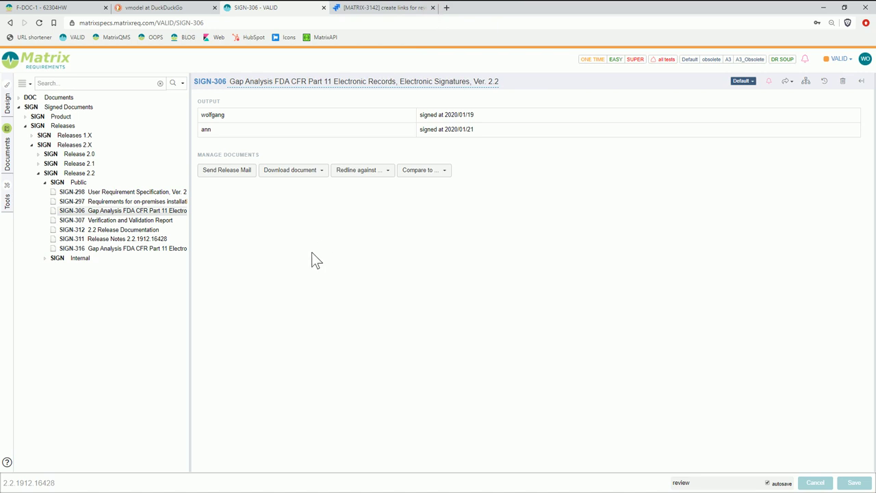